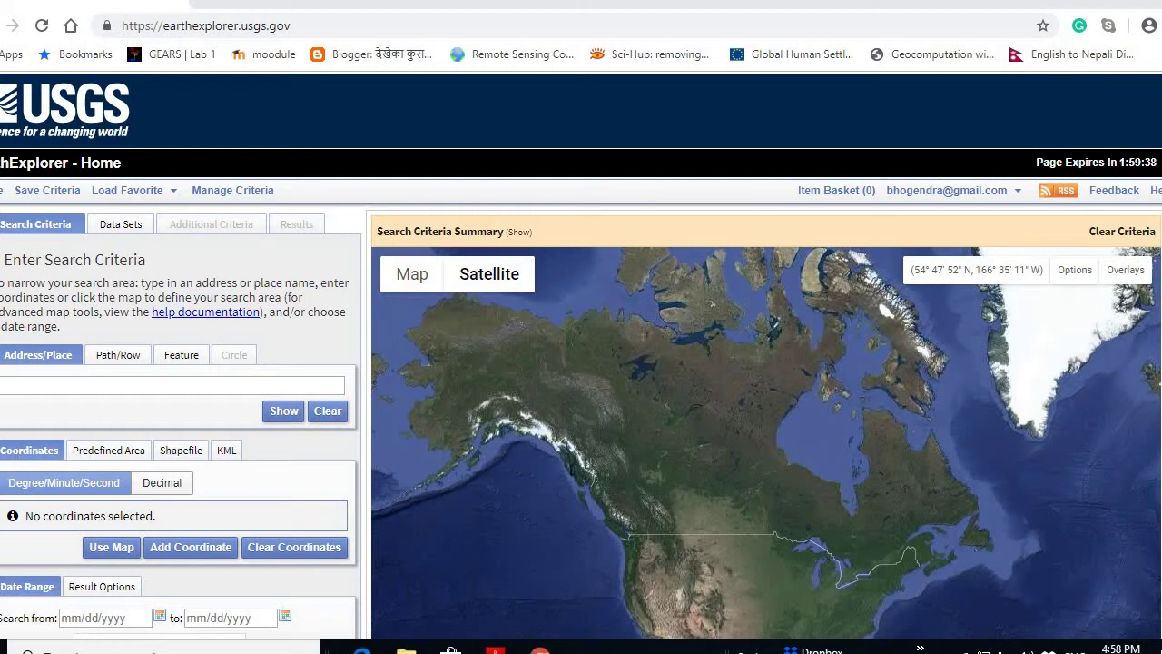
Reload the EarthExplorer page from the address bar
{"action": "left_click", "coordinate": [382, 29]}
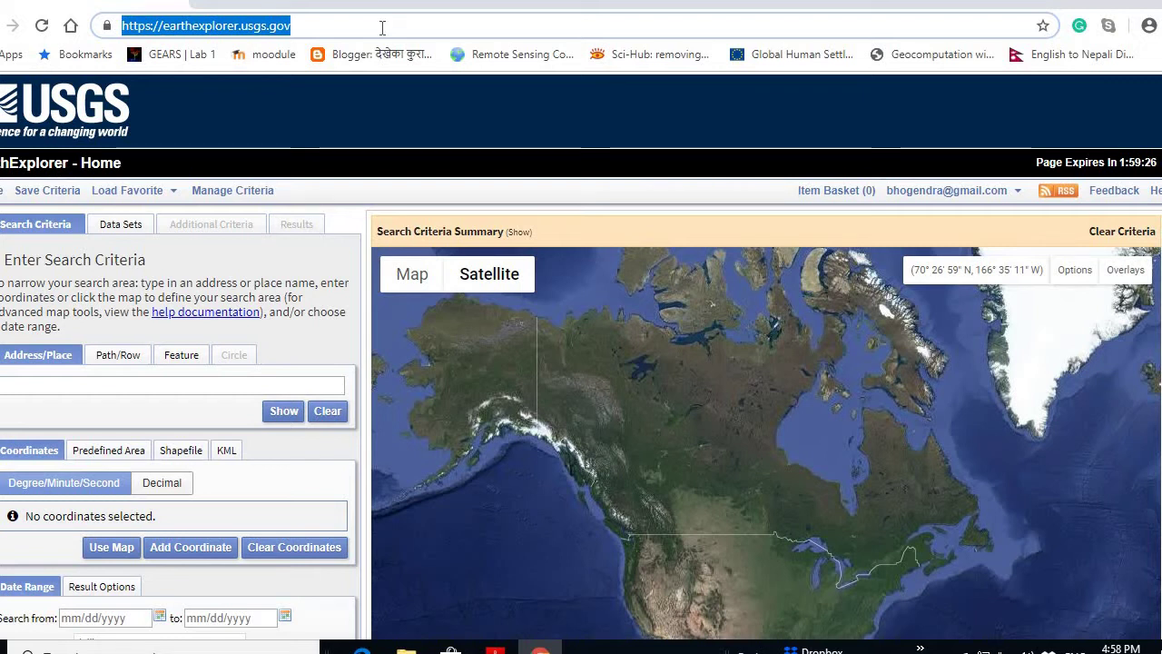
{"action": "left_click", "coordinate": [382, 27]}
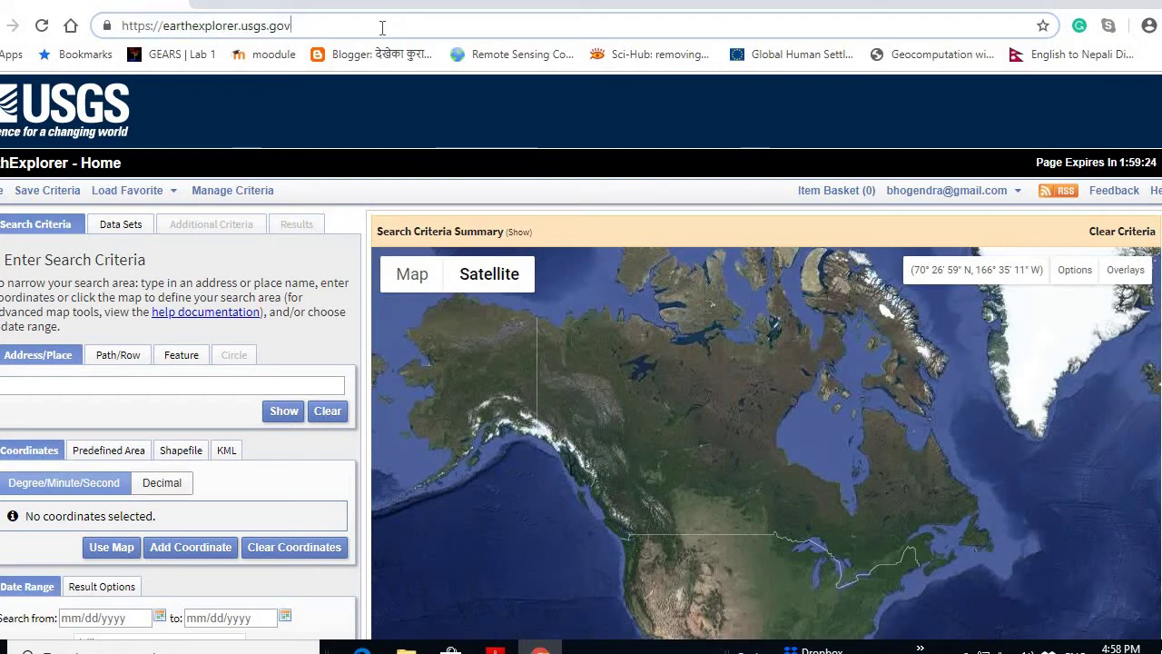
{"action": "key", "text": "Return"}
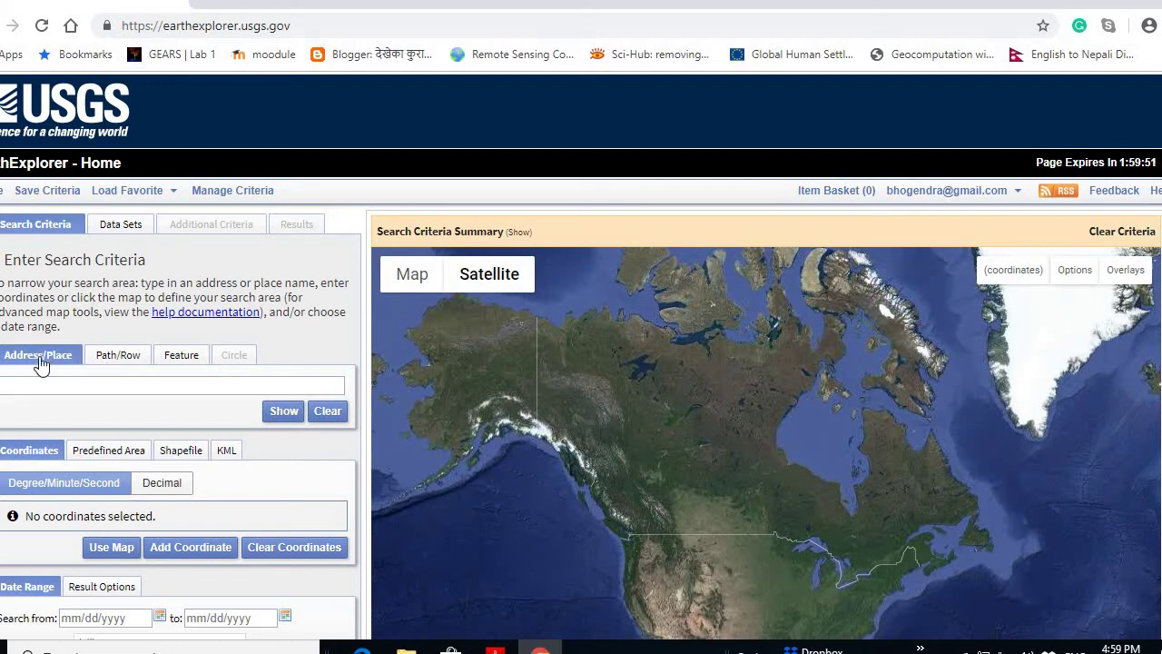
Pan the map east to South Asia and zoom in on Nepal
{"action": "left_click_drag", "start_coordinate": [871, 517], "coordinate": [535, 400]}
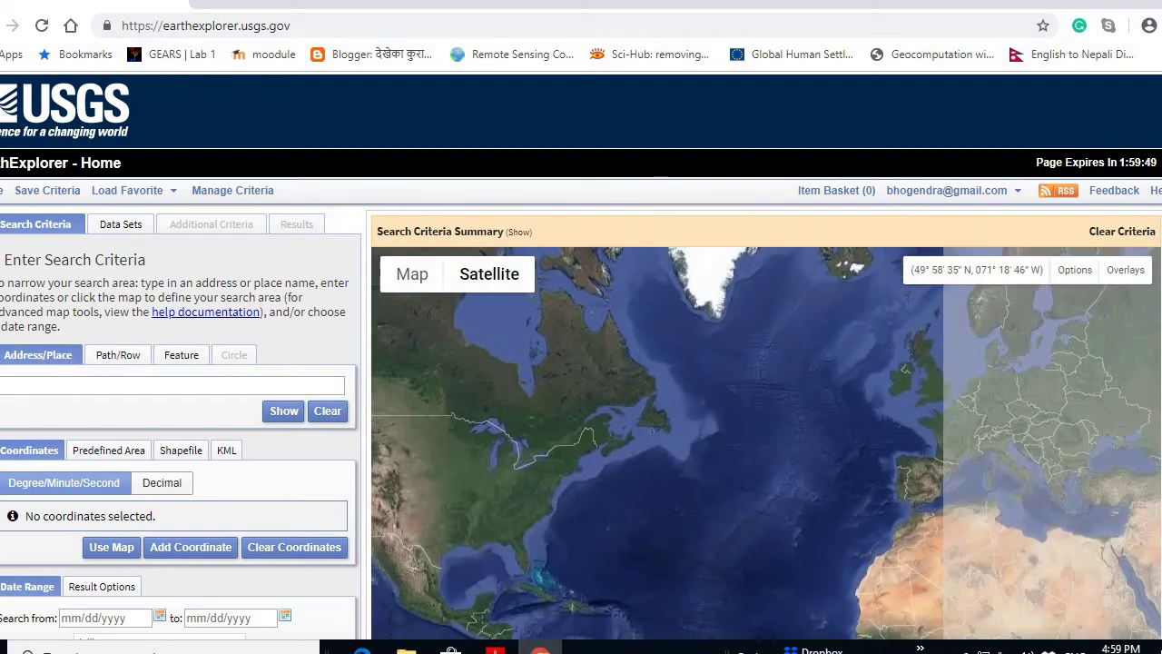
{"action": "left_click_drag", "start_coordinate": [1076, 452], "coordinate": [716, 389]}
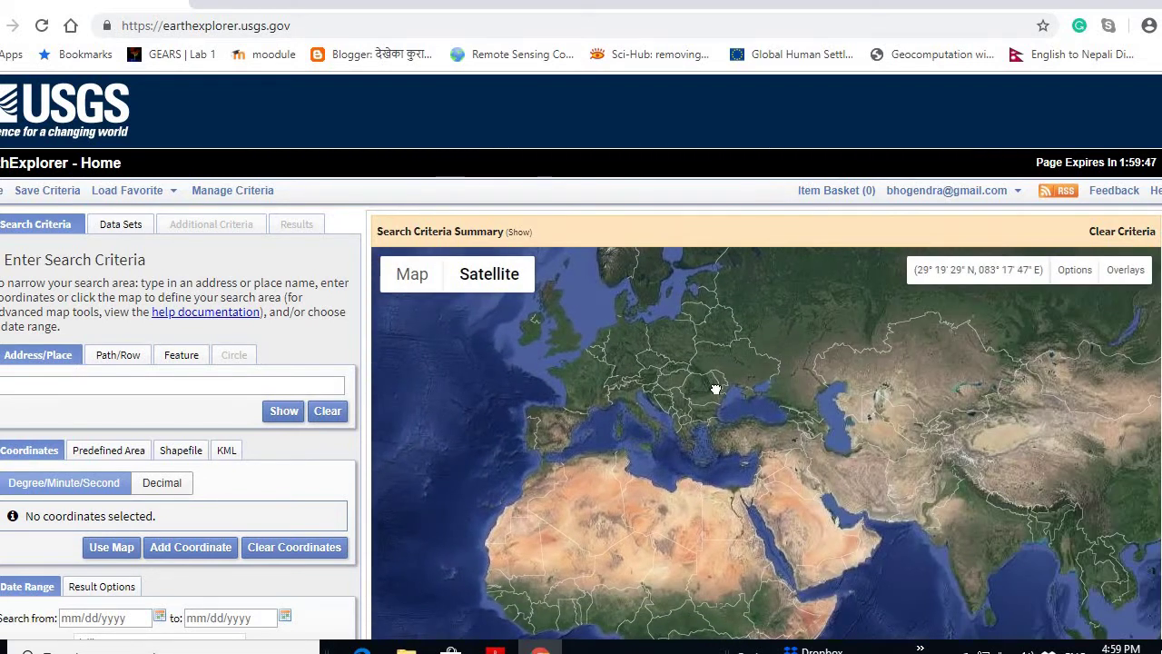
{"action": "left_click_drag", "start_coordinate": [1062, 437], "coordinate": [717, 388]}
{"action": "scroll", "coordinate": [710, 386], "scroll_direction": "up", "scroll_amount": 2}
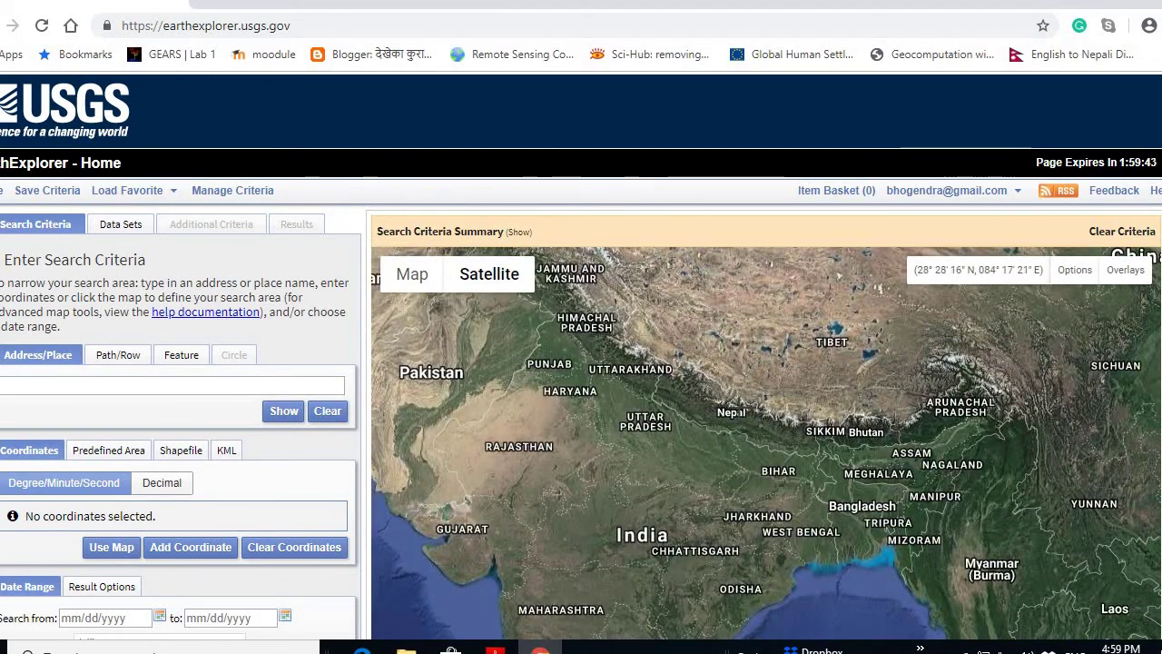
{"action": "scroll", "coordinate": [737, 405], "scroll_direction": "up", "scroll_amount": 2}
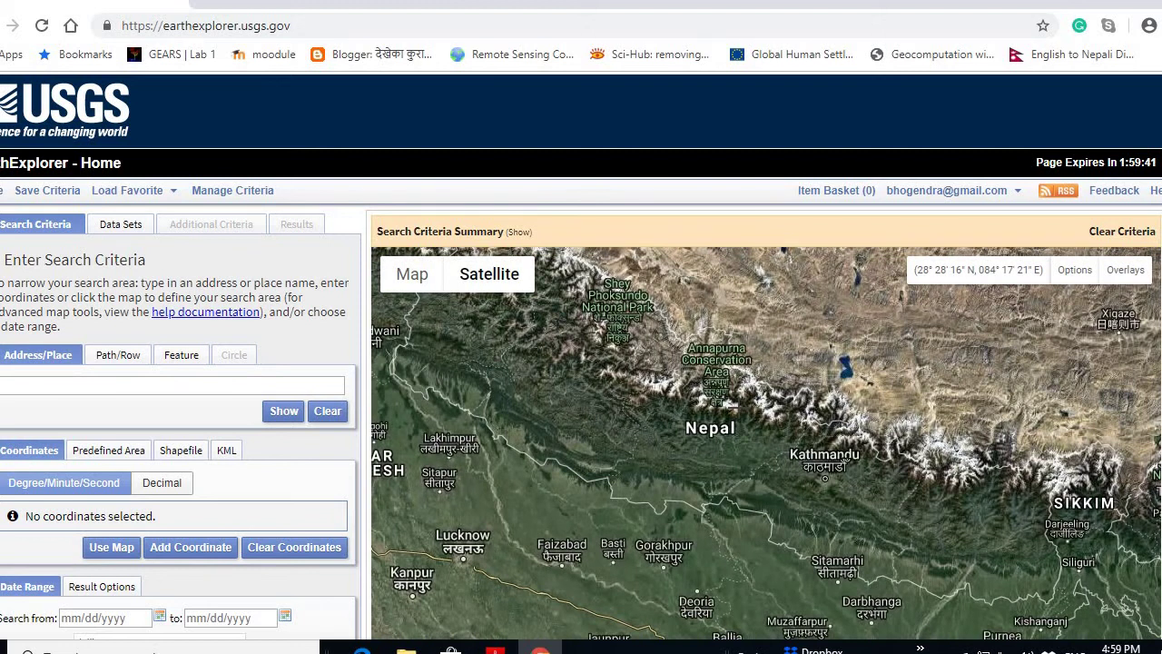
Try the Path/Row search, then return to Address/Place and zoom toward Kathmandu
{"action": "left_click", "coordinate": [109, 359]}
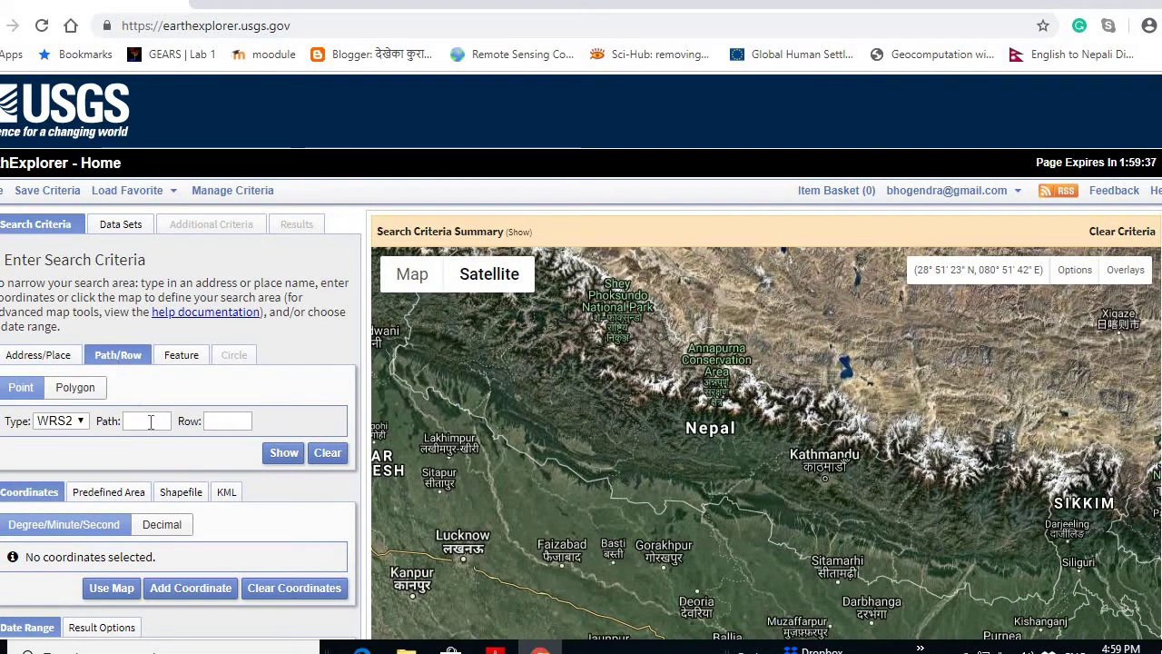
{"action": "left_click", "coordinate": [234, 422]}
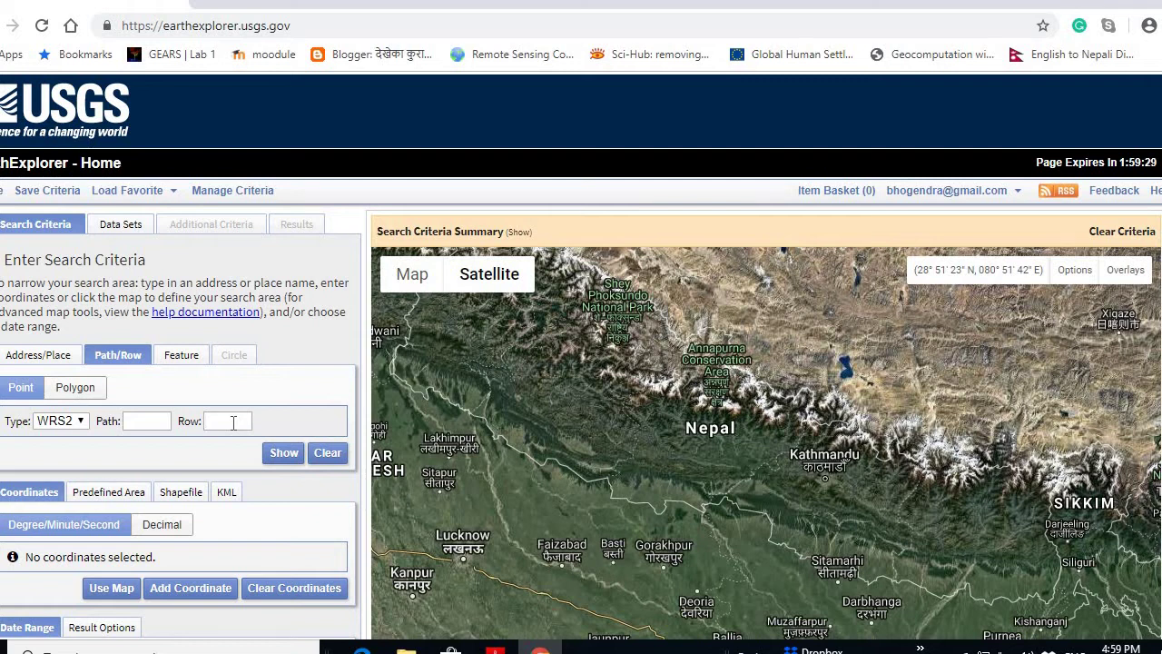
{"action": "left_click", "coordinate": [47, 356]}
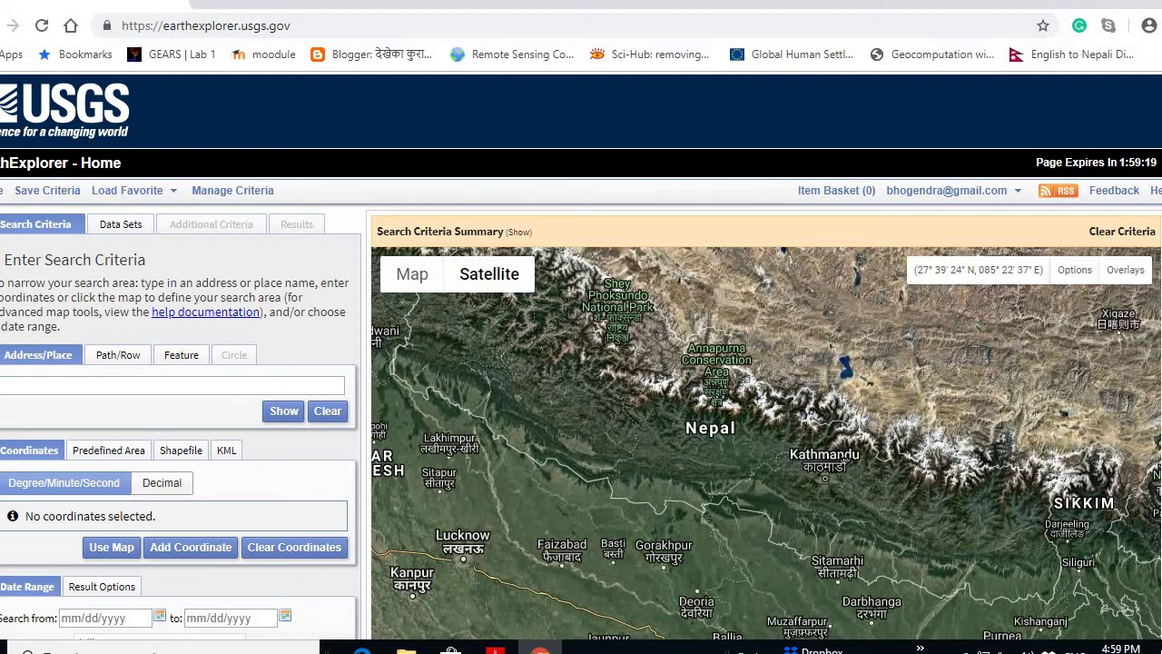
{"action": "scroll", "coordinate": [829, 454], "scroll_direction": "up", "scroll_amount": 2}
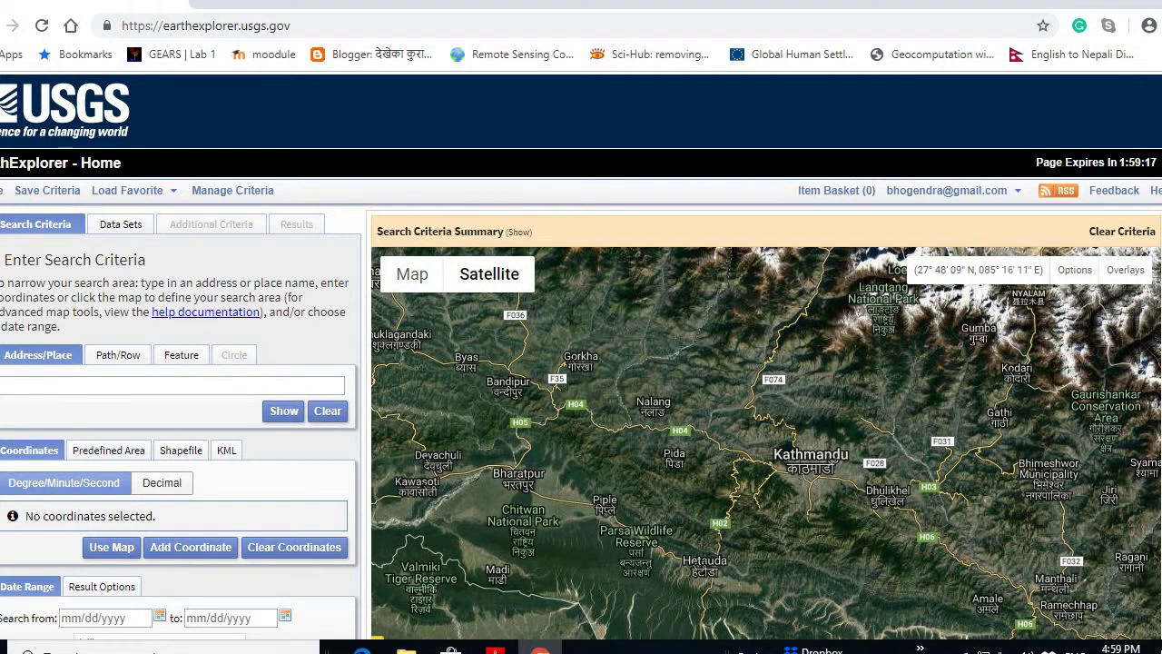
Place five corners northwest, northeast, southeast, south and west of Kathmandu to form the polygon
{"action": "left_click", "coordinate": [784, 423]}
{"action": "left_click", "coordinate": [846, 429]}
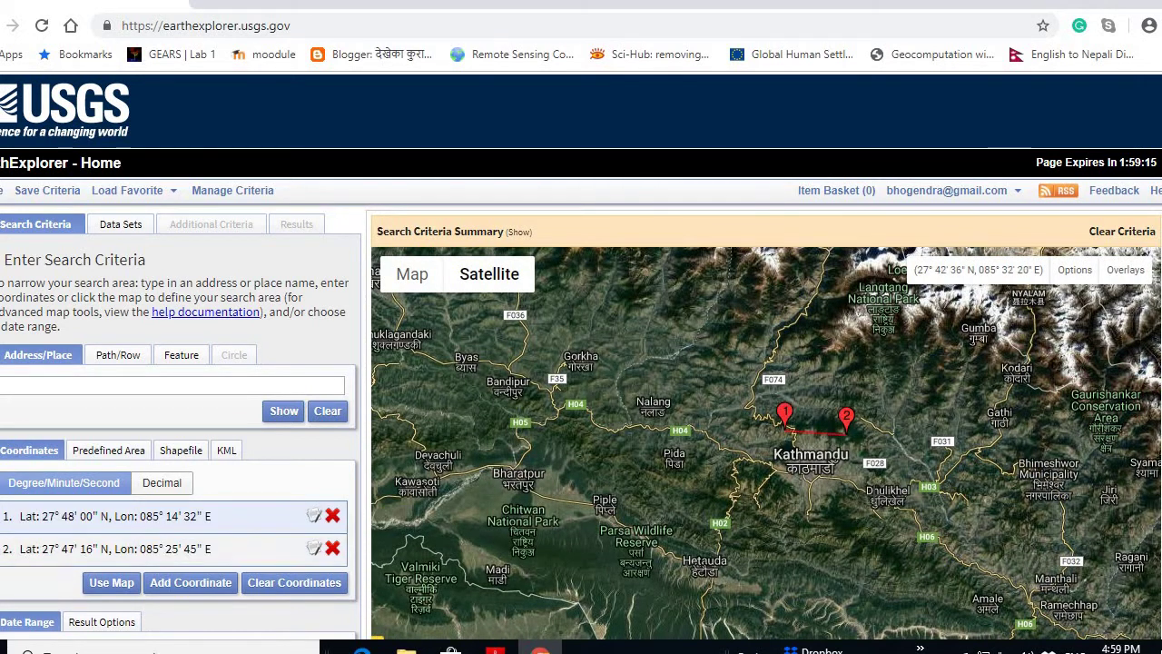
{"action": "left_click", "coordinate": [874, 496]}
{"action": "left_click", "coordinate": [801, 503]}
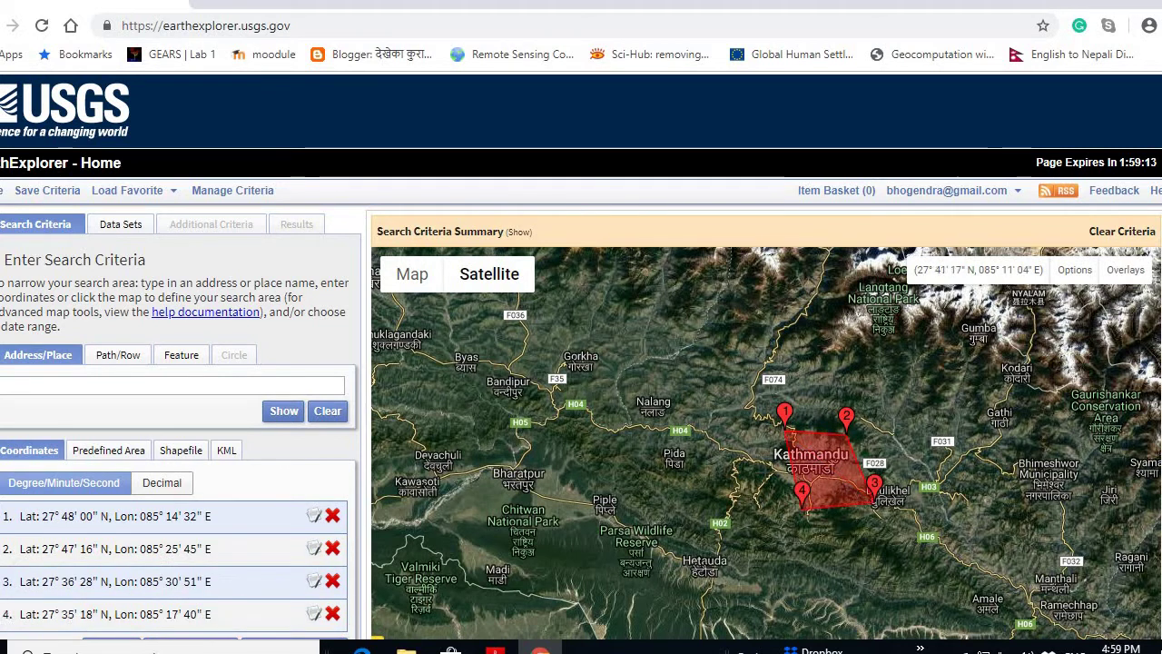
{"action": "left_click", "coordinate": [765, 464]}
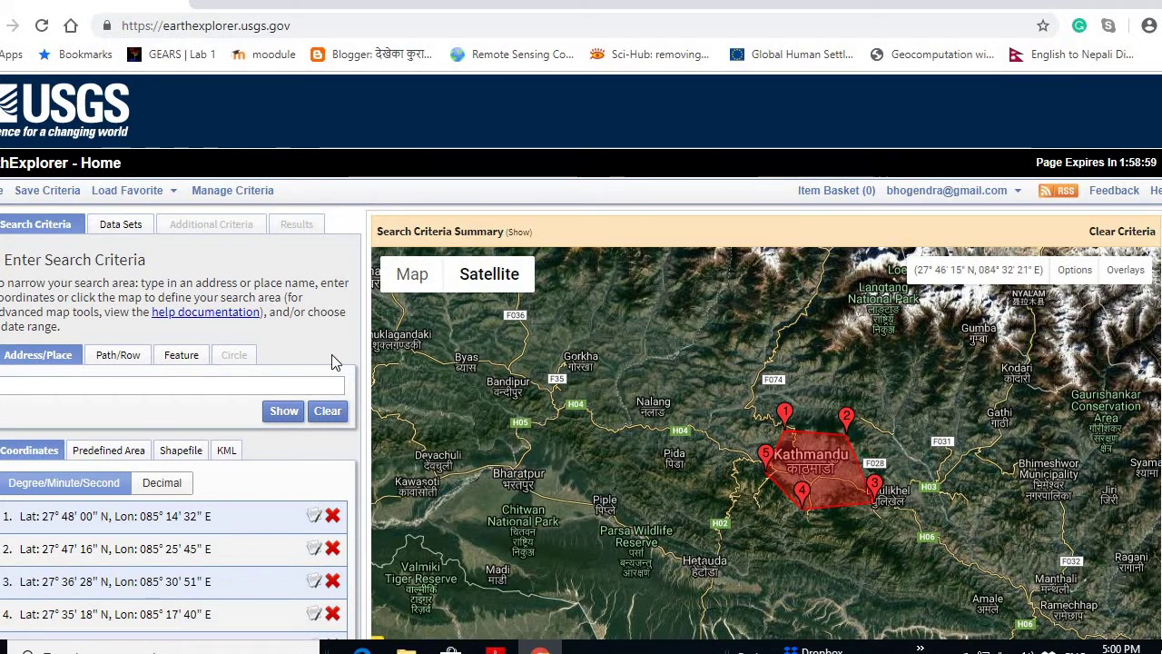
{"action": "double_click", "coordinate": [48, 304]}
{"action": "scroll", "coordinate": [50, 308], "scroll_direction": "down", "scroll_amount": 4}
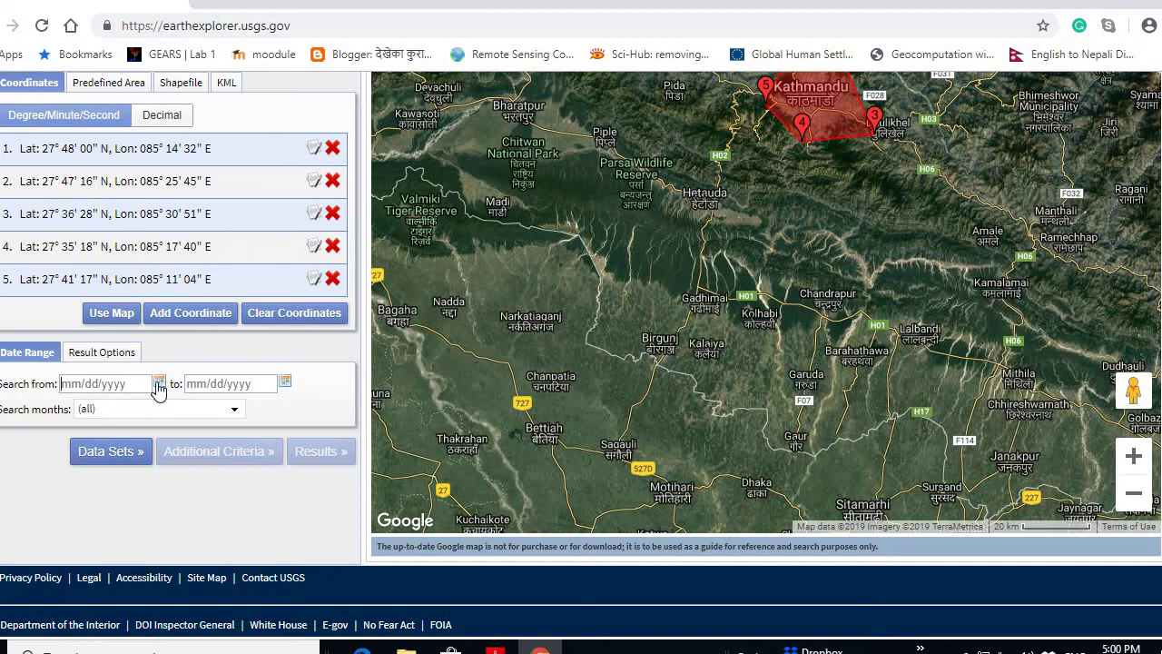
Set the search start date to 01/01/2000
{"action": "left_click", "coordinate": [159, 383]}
{"action": "left_click", "coordinate": [207, 409]}
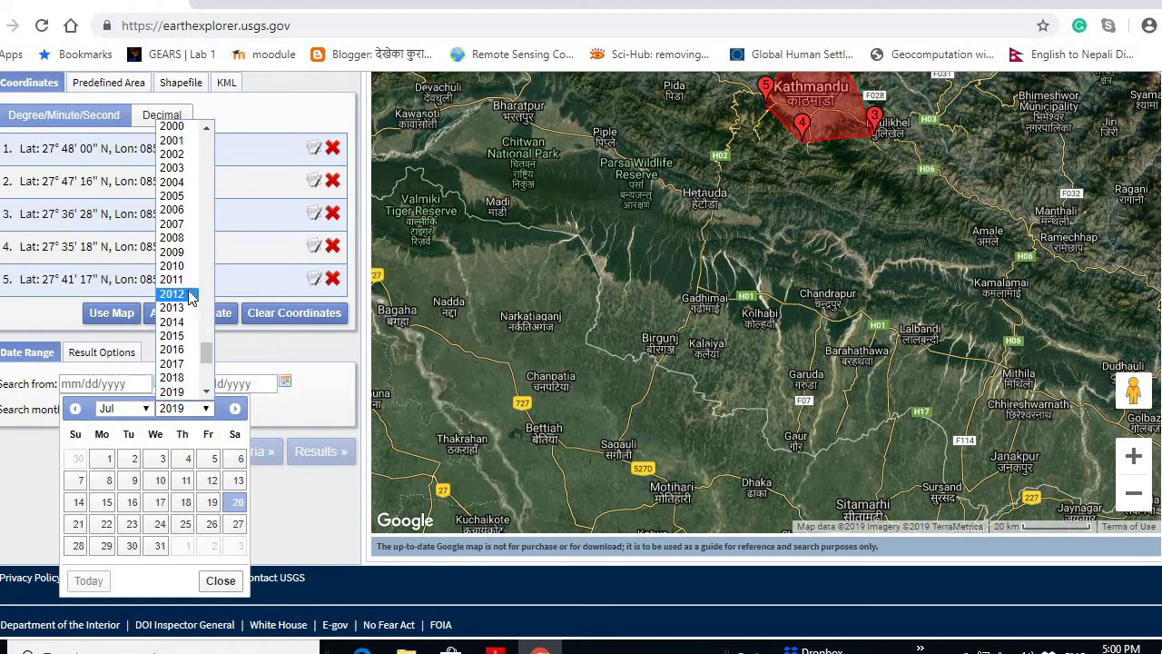
{"action": "left_click", "coordinate": [171, 126]}
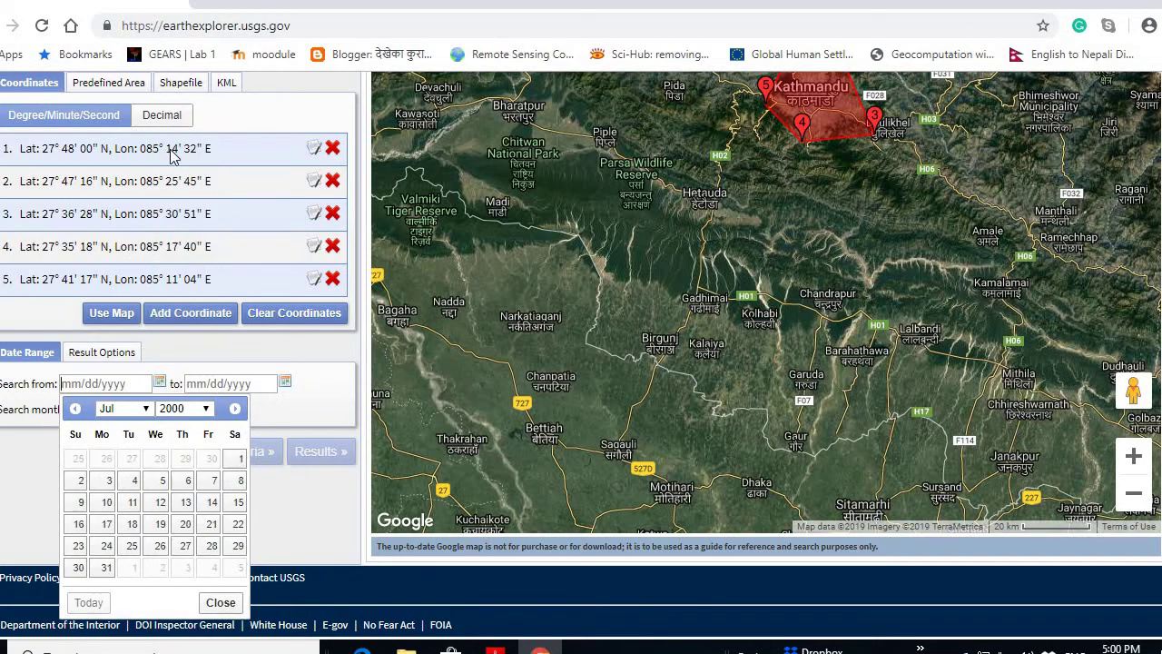
{"action": "left_click", "coordinate": [148, 410]}
{"action": "left_click", "coordinate": [132, 426]}
{"action": "left_click", "coordinate": [237, 459]}
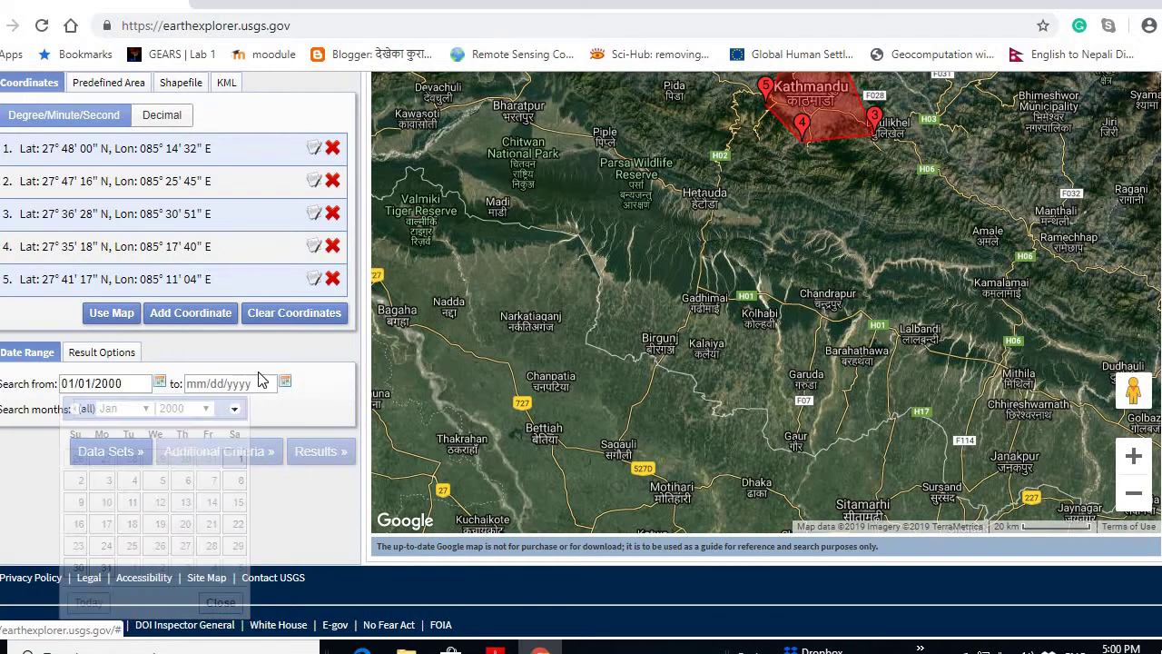
Set the search end date to 12/31/2003
{"action": "left_click", "coordinate": [284, 381]}
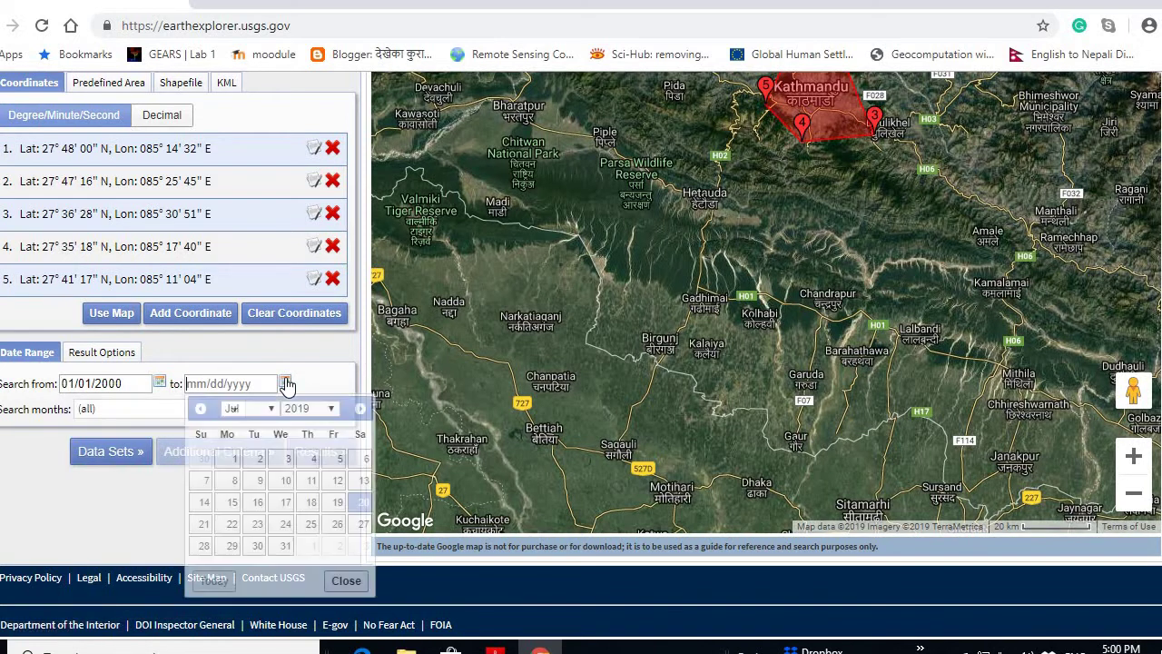
{"action": "left_click", "coordinate": [332, 409]}
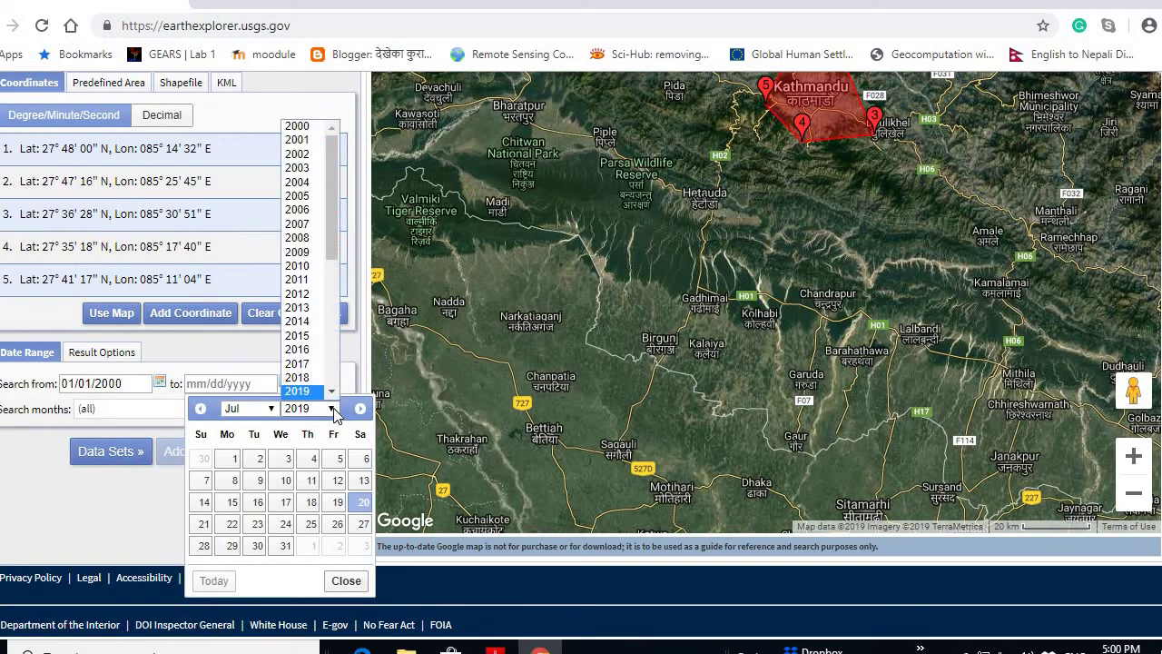
{"action": "left_click", "coordinate": [297, 167]}
{"action": "left_click", "coordinate": [274, 409]}
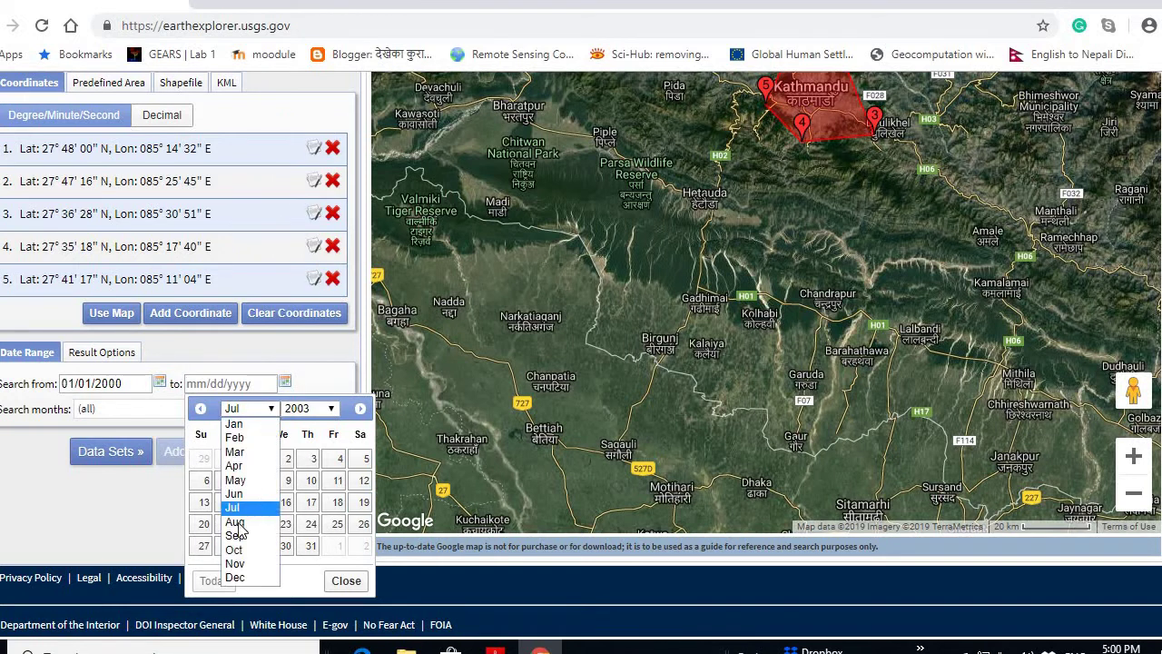
{"action": "left_click", "coordinate": [243, 578]}
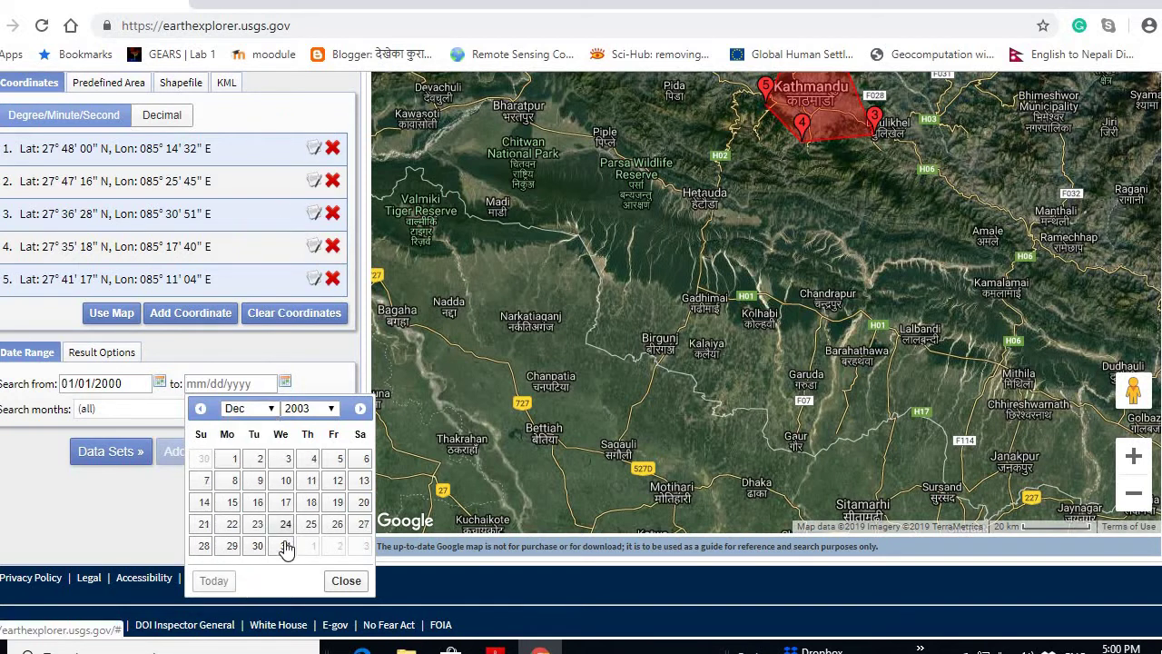
{"action": "left_click", "coordinate": [284, 543]}
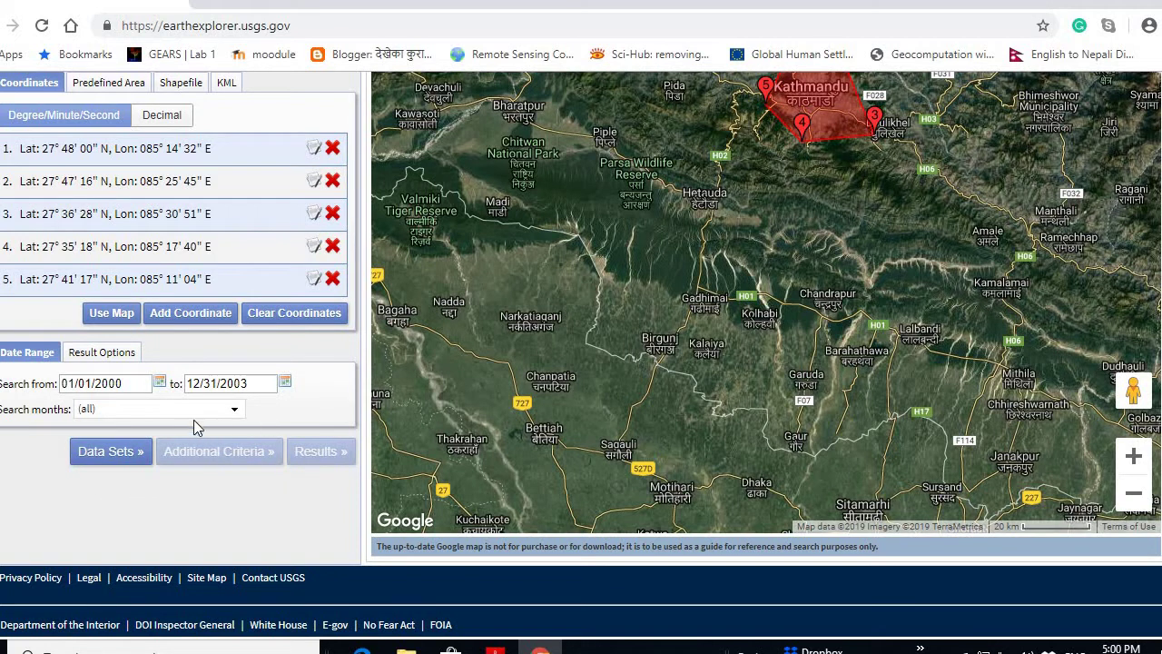
Clear all search months and check only October and November
{"action": "left_click", "coordinate": [234, 413]}
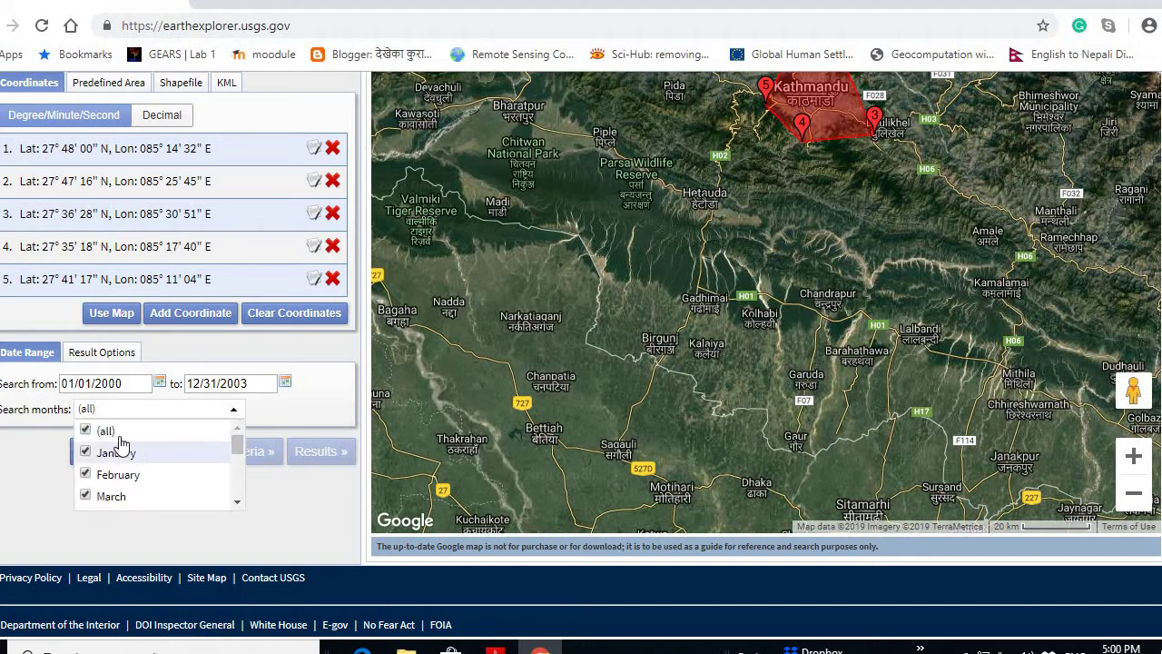
{"action": "left_click", "coordinate": [154, 436]}
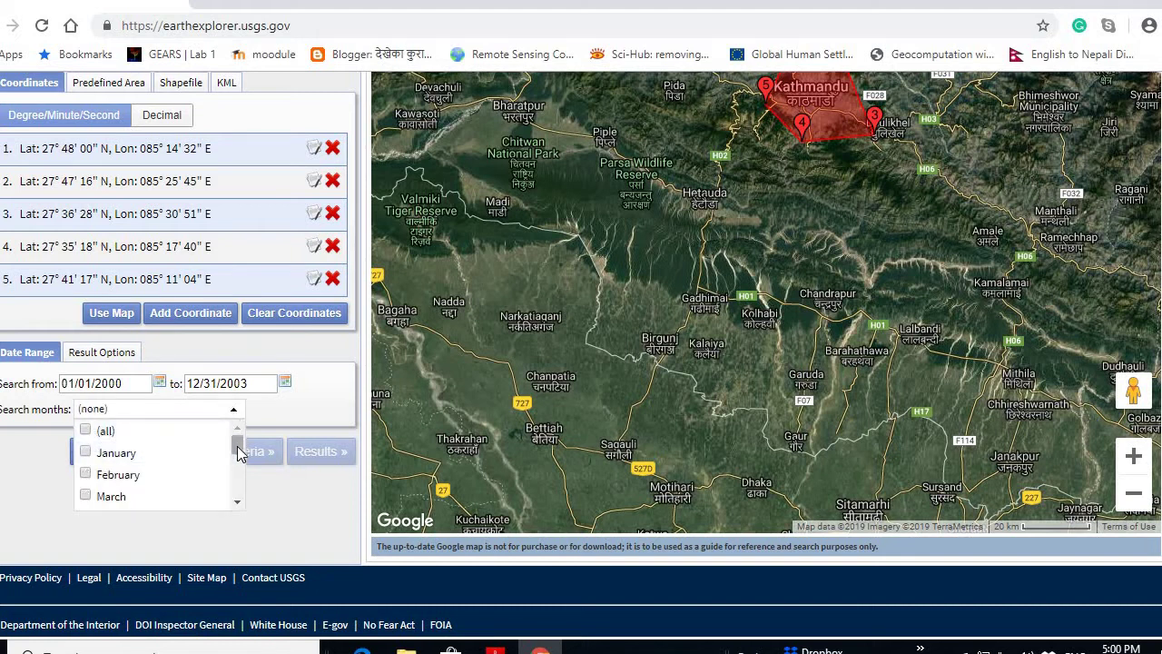
{"action": "left_click_drag", "start_coordinate": [233, 445], "coordinate": [239, 478]}
{"action": "left_click", "coordinate": [85, 465]}
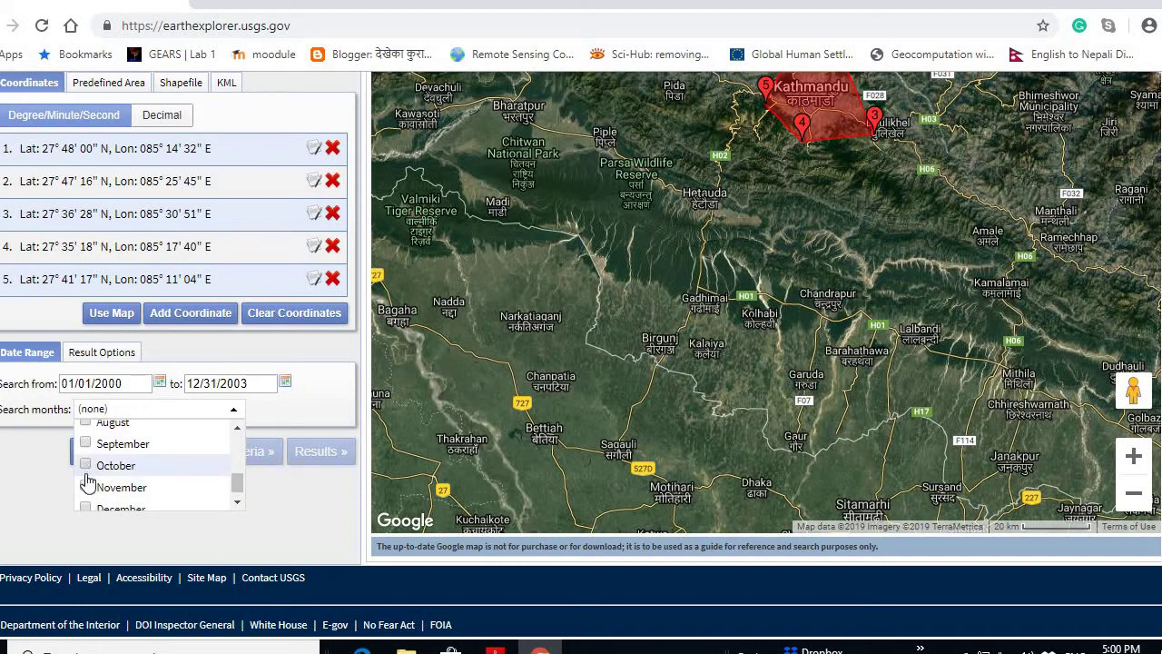
{"action": "left_click", "coordinate": [85, 486]}
{"action": "left_click", "coordinate": [332, 491]}
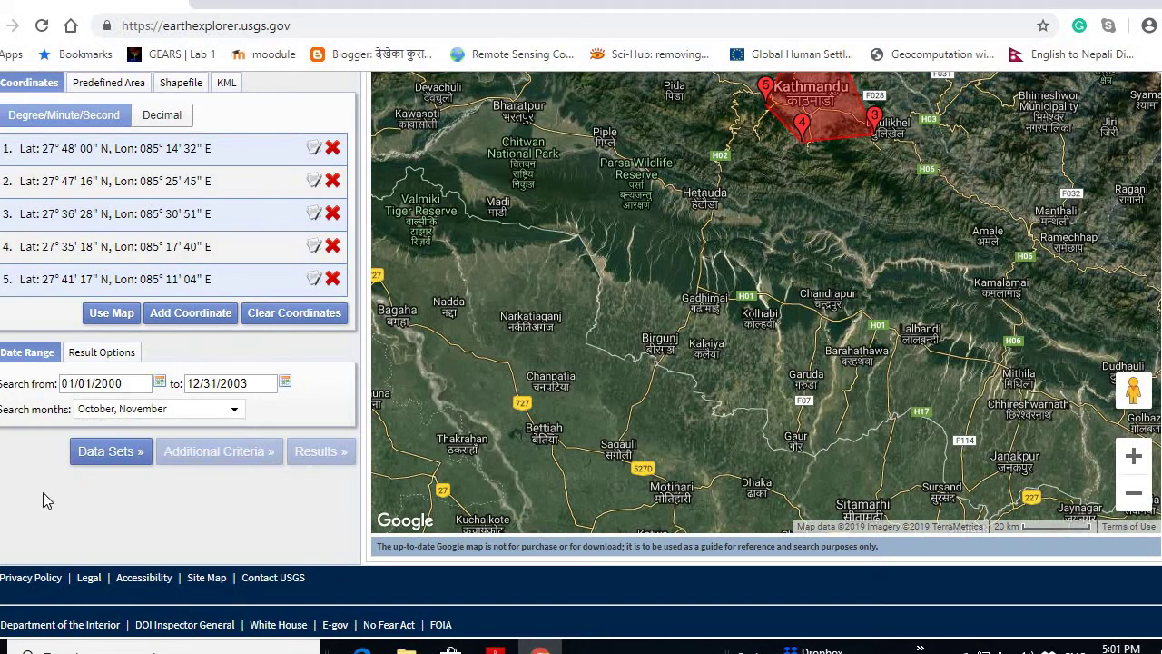
Move to the Data Sets tab and scroll through the data set list
{"action": "left_click", "coordinate": [100, 459]}
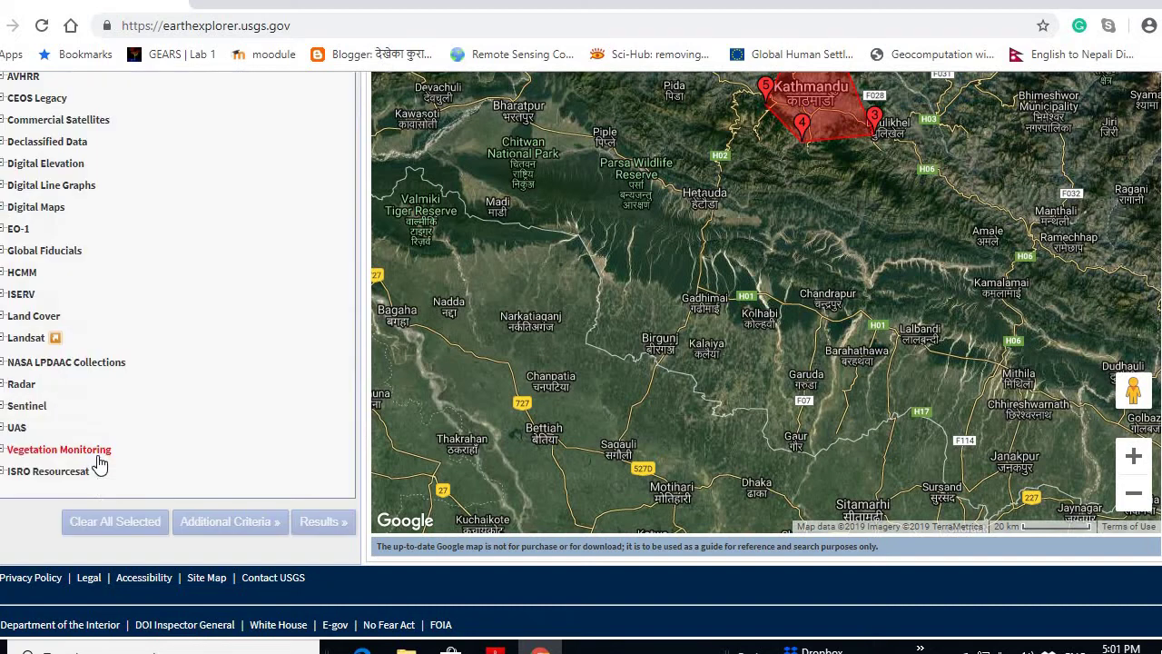
{"action": "scroll", "coordinate": [206, 239], "scroll_direction": "up", "scroll_amount": 3}
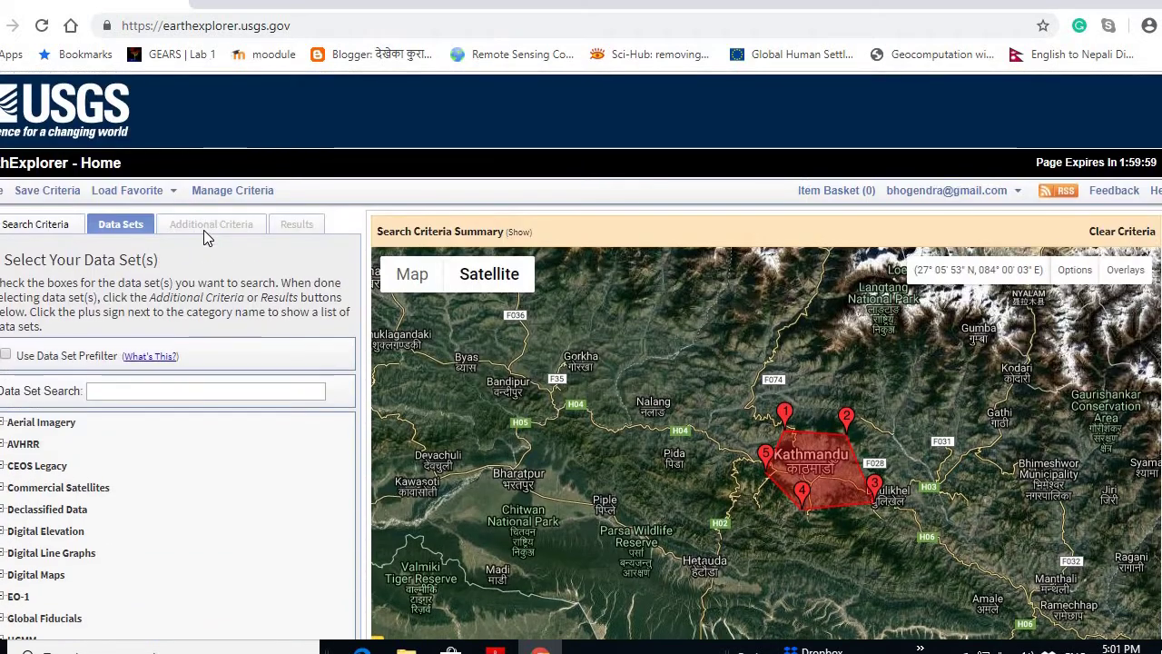
{"action": "scroll", "coordinate": [205, 236], "scroll_direction": "down", "scroll_amount": 1}
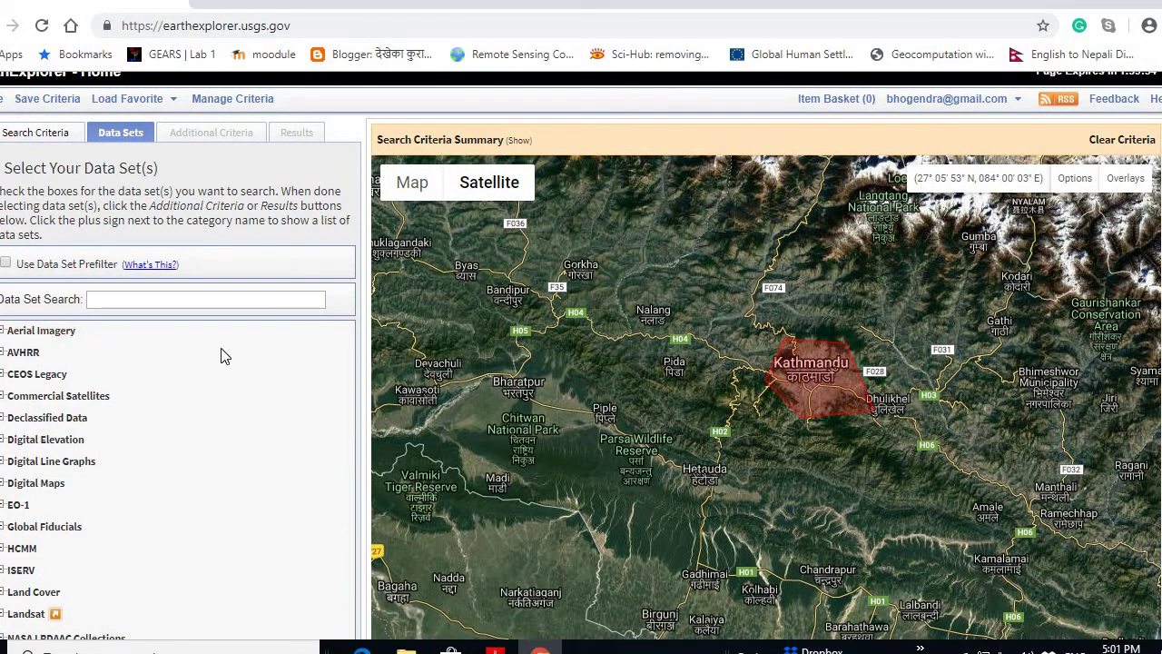
{"action": "scroll", "coordinate": [222, 355], "scroll_direction": "down", "scroll_amount": 2}
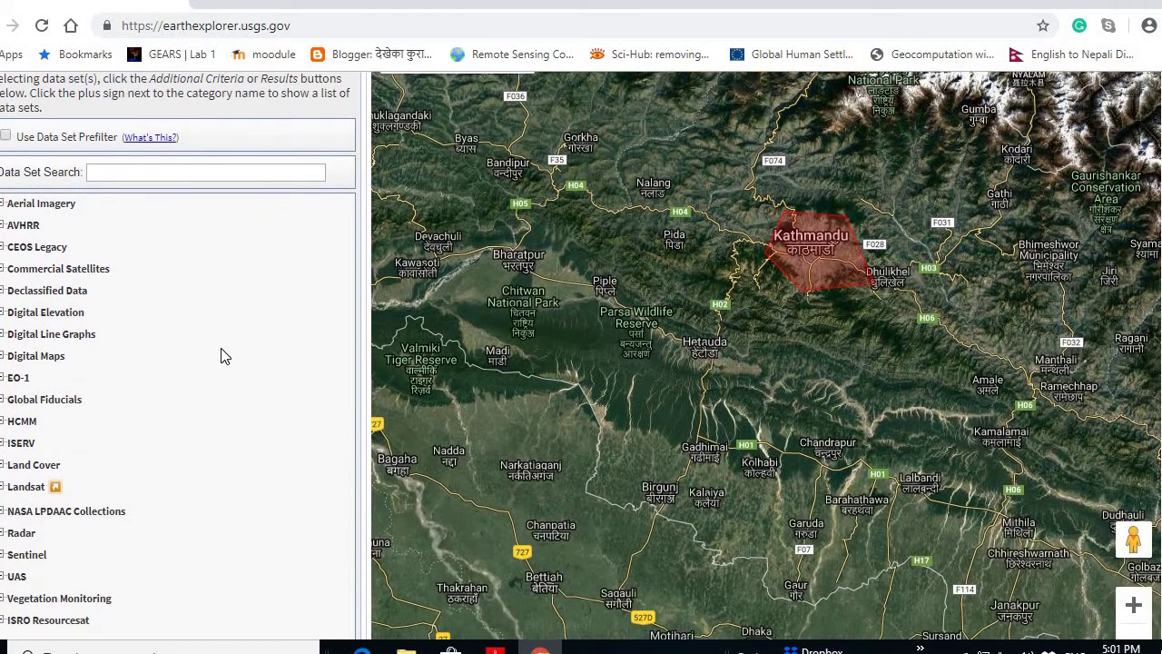
{"action": "left_click", "coordinate": [41, 511]}
{"action": "scroll", "coordinate": [236, 395], "scroll_direction": "down", "scroll_amount": 1}
{"action": "scroll", "coordinate": [236, 394], "scroll_direction": "down", "scroll_amount": 1}
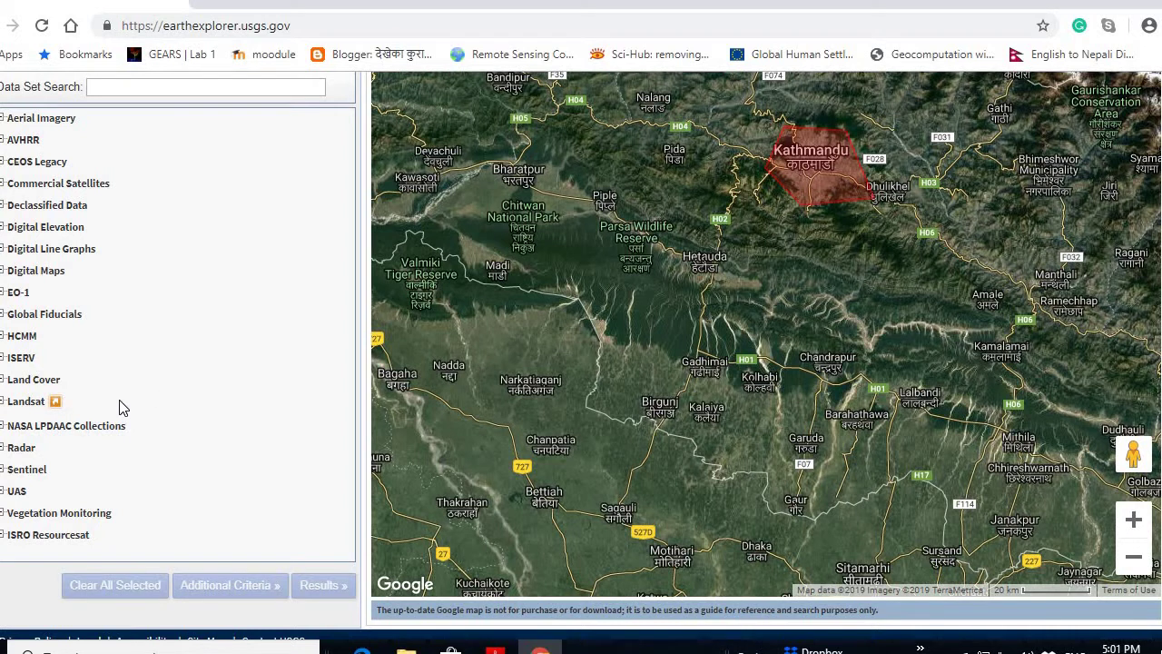
Expand Landsat > Landsat Collection 1 Level-1 and tick Landsat 7 ETM+ C1 Level-1
{"action": "left_click", "coordinate": [3, 404]}
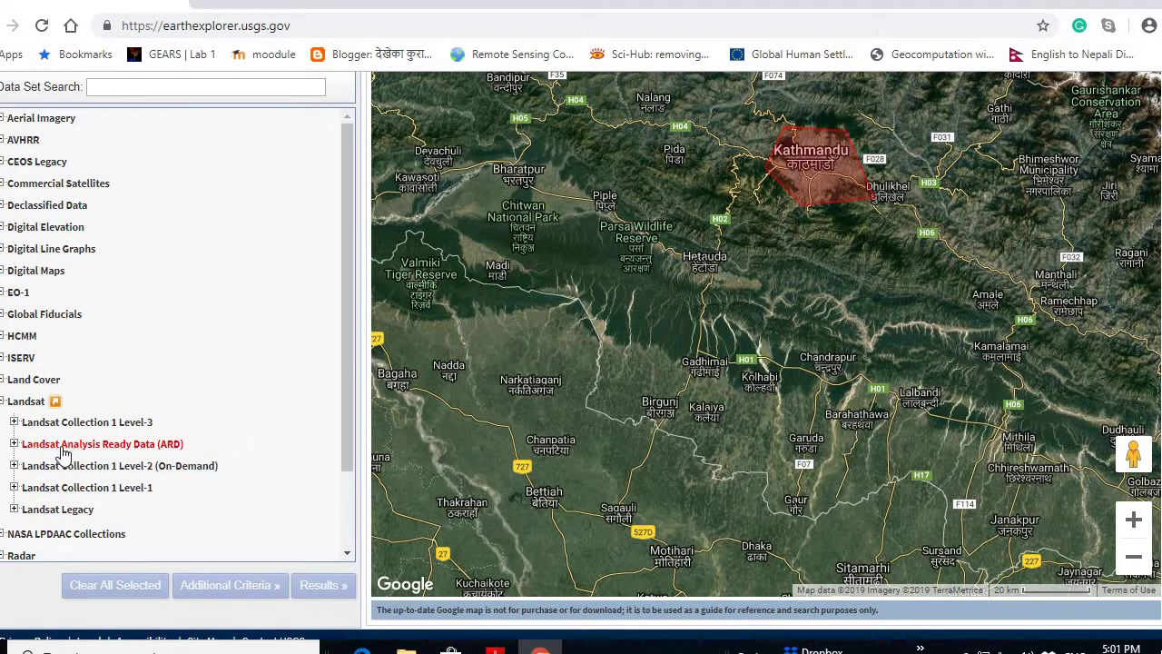
{"action": "left_click", "coordinate": [14, 444]}
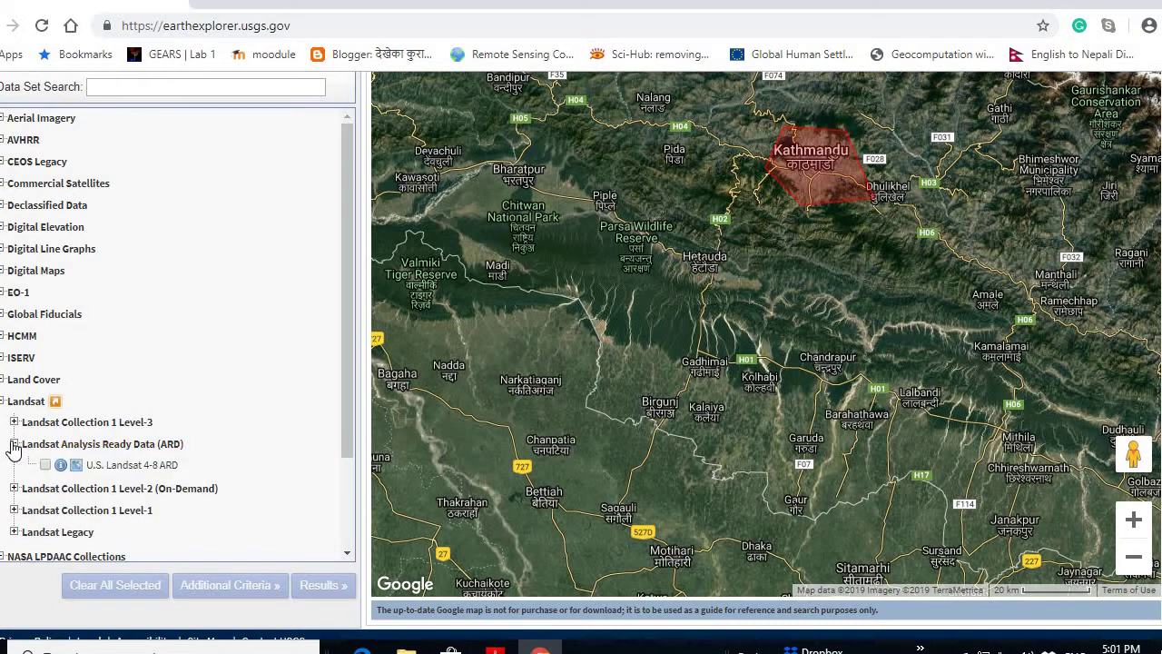
{"action": "left_click", "coordinate": [14, 443]}
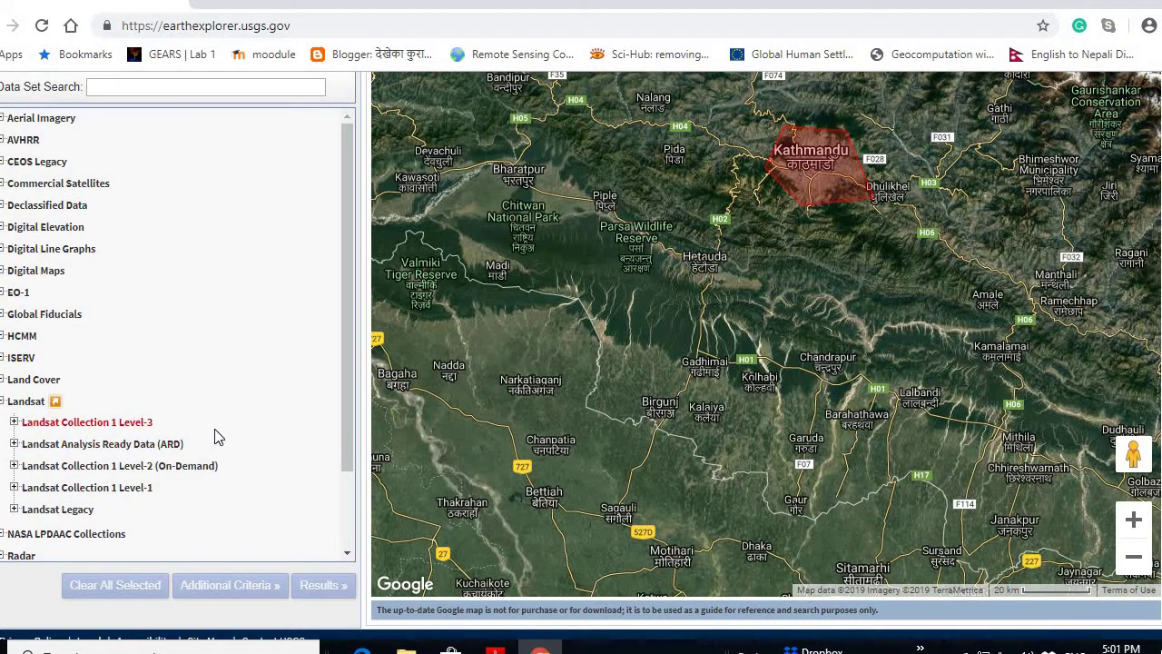
{"action": "left_click", "coordinate": [14, 488]}
{"action": "scroll", "coordinate": [245, 443], "scroll_direction": "down", "scroll_amount": 2}
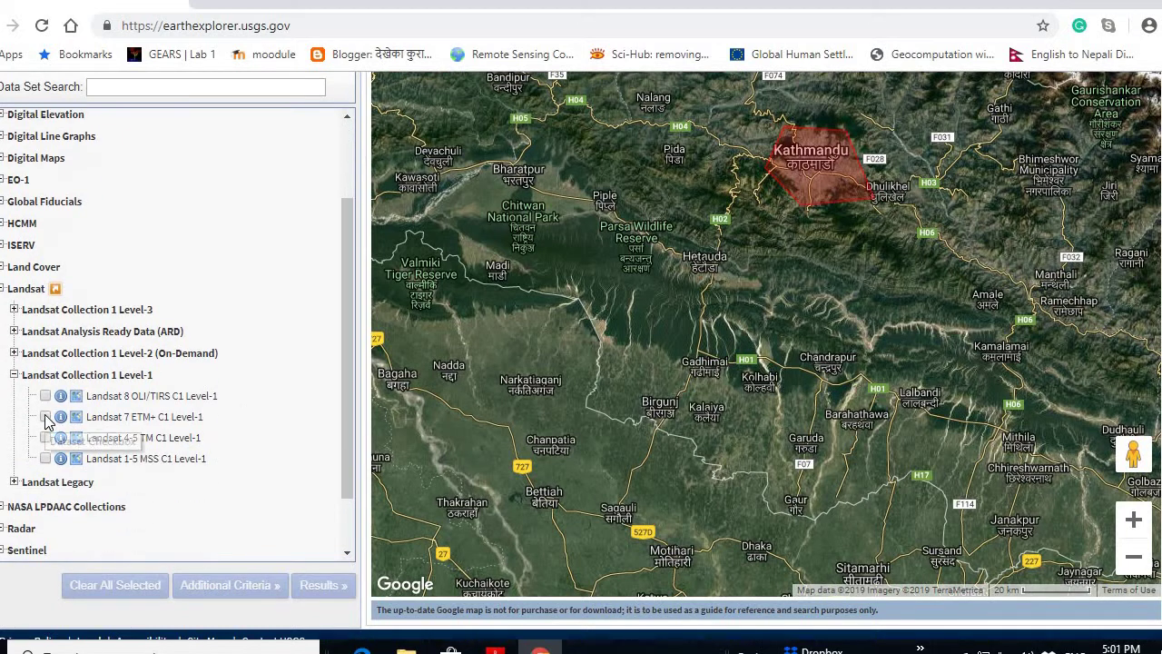
{"action": "left_click", "coordinate": [45, 419]}
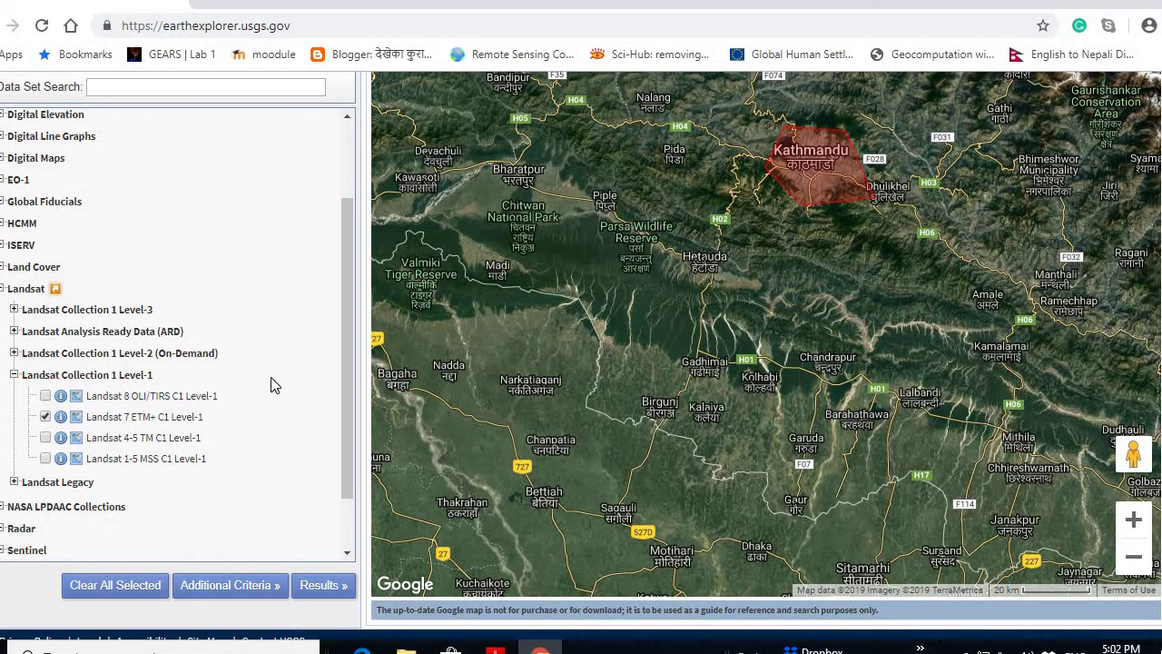
Set Land Cloud Cover to Less than 10% and list the 6 matching scenes
{"action": "left_click", "coordinate": [240, 588]}
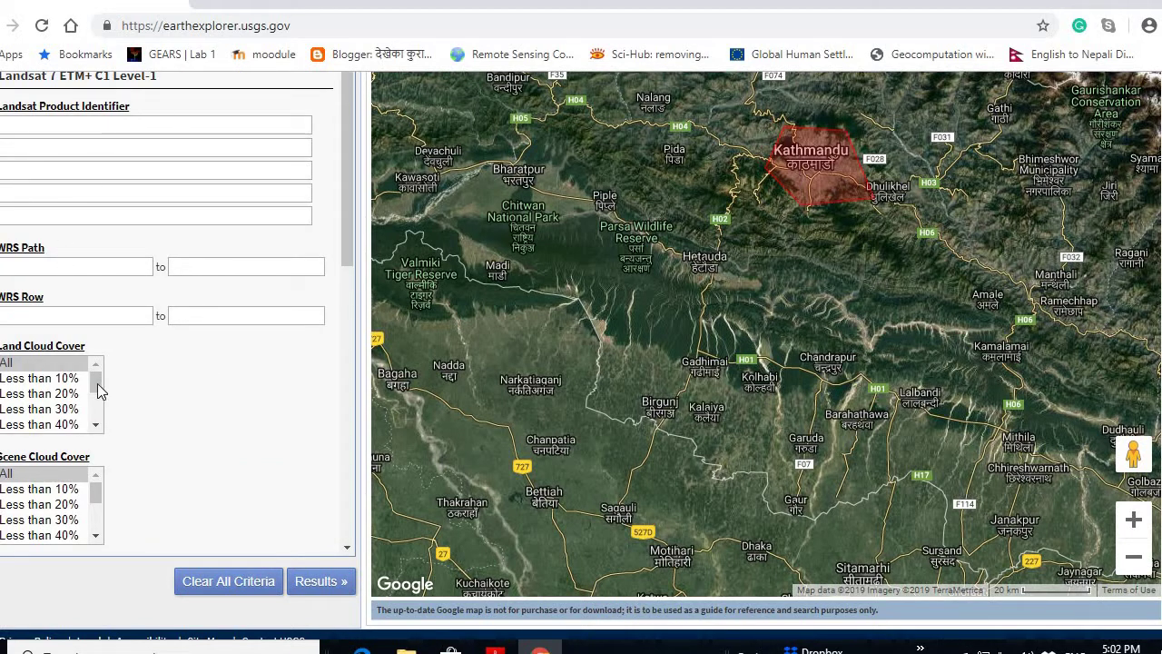
{"action": "left_click", "coordinate": [41, 379]}
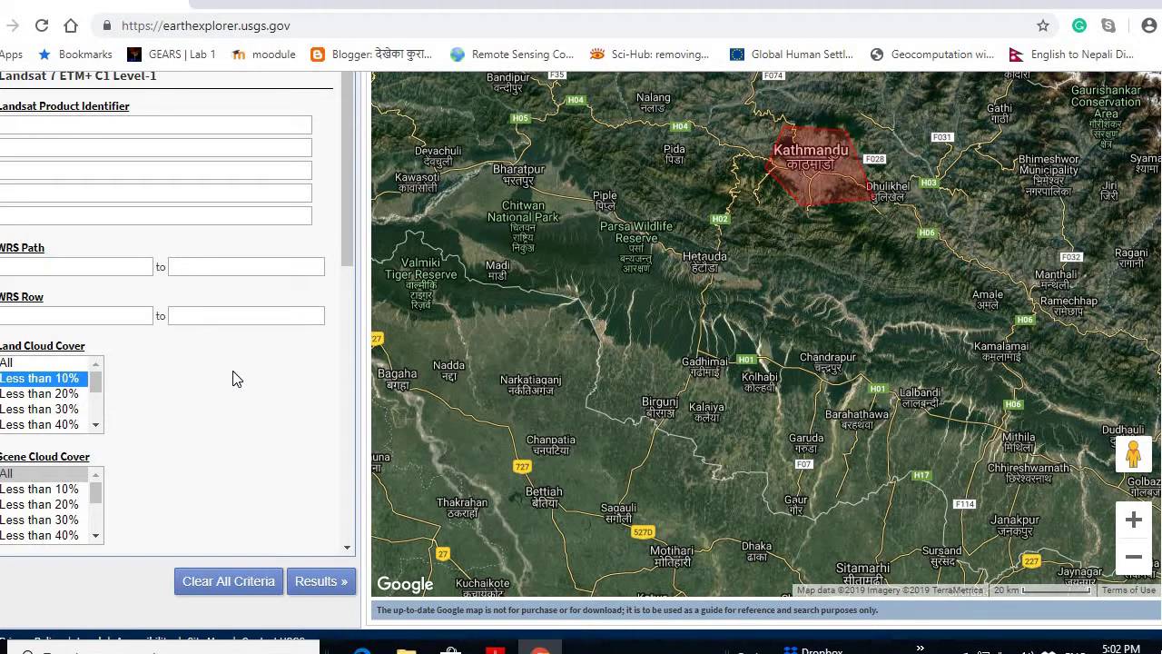
{"action": "left_click", "coordinate": [314, 586]}
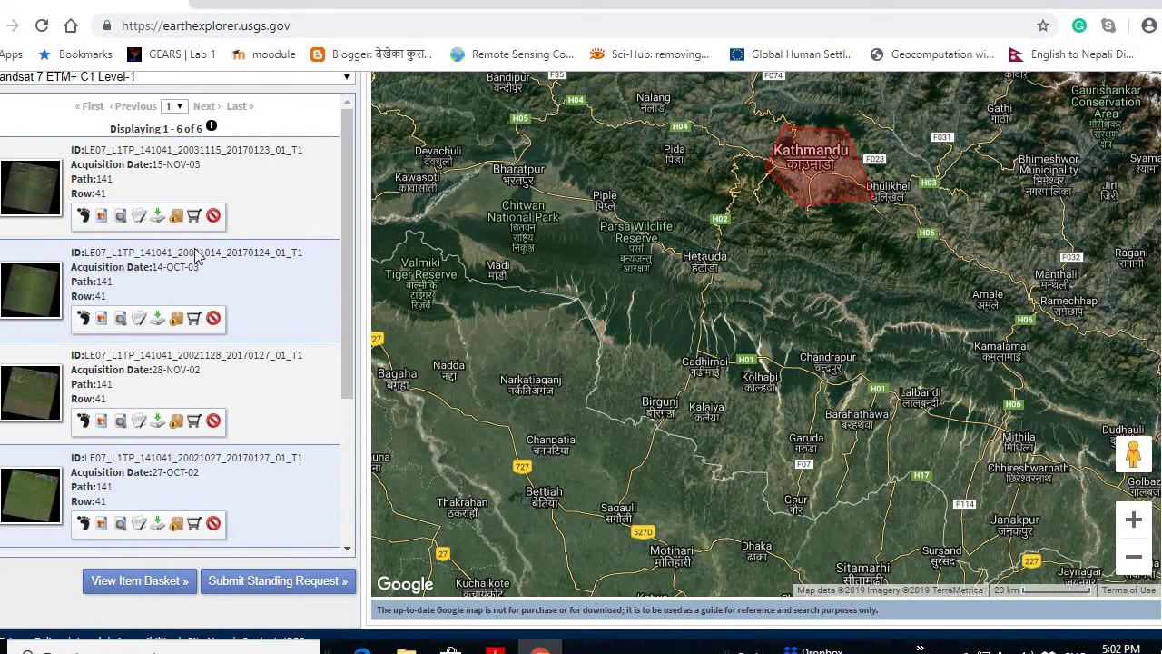
Show the browse overlay of the 14-OCT-03 scene on the map
{"action": "left_click", "coordinate": [102, 319]}
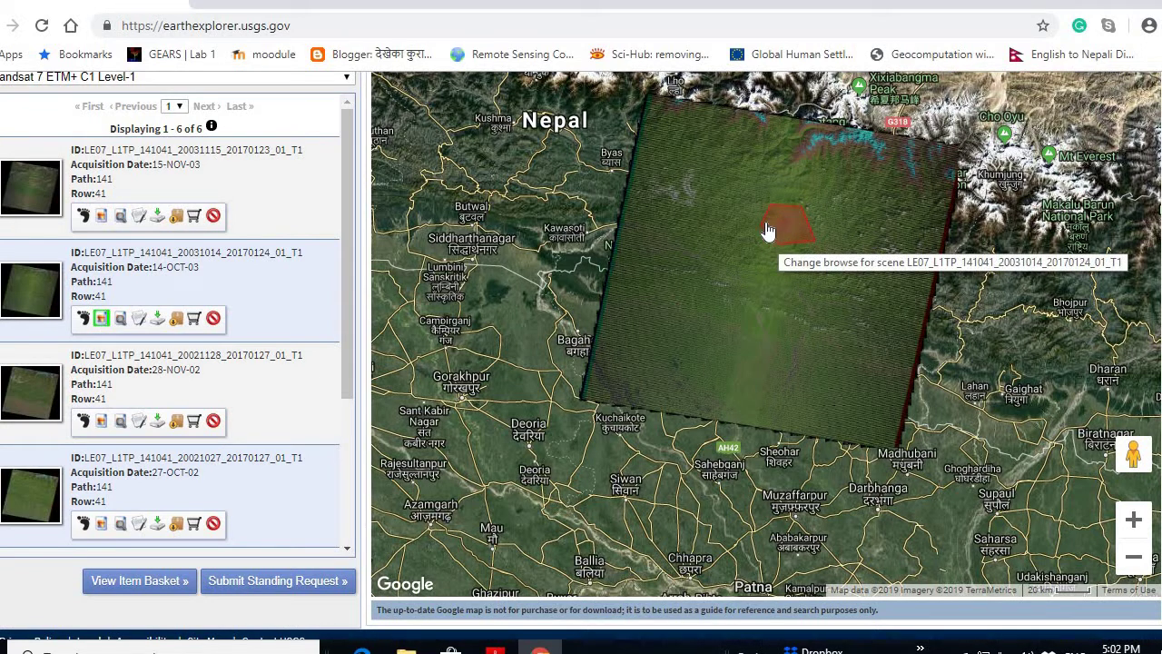
Download the 14-OCT-03 scene's Level-1 GeoTIFF Data Product, then close the download options
{"action": "left_click", "coordinate": [158, 319]}
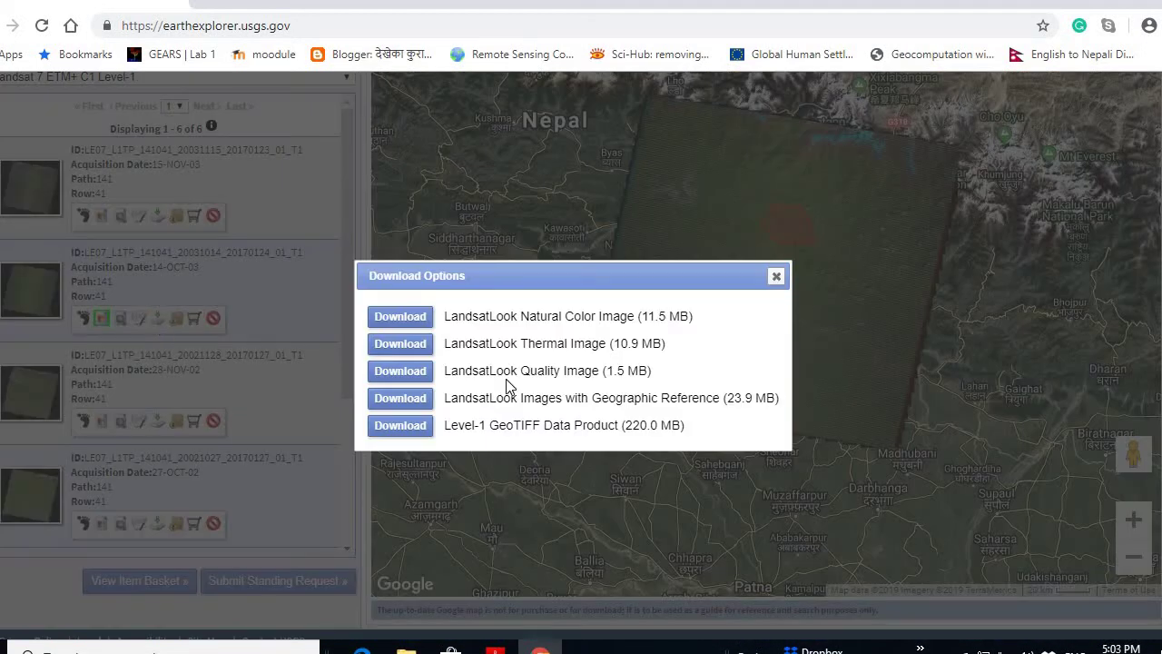
{"action": "left_click", "coordinate": [399, 434]}
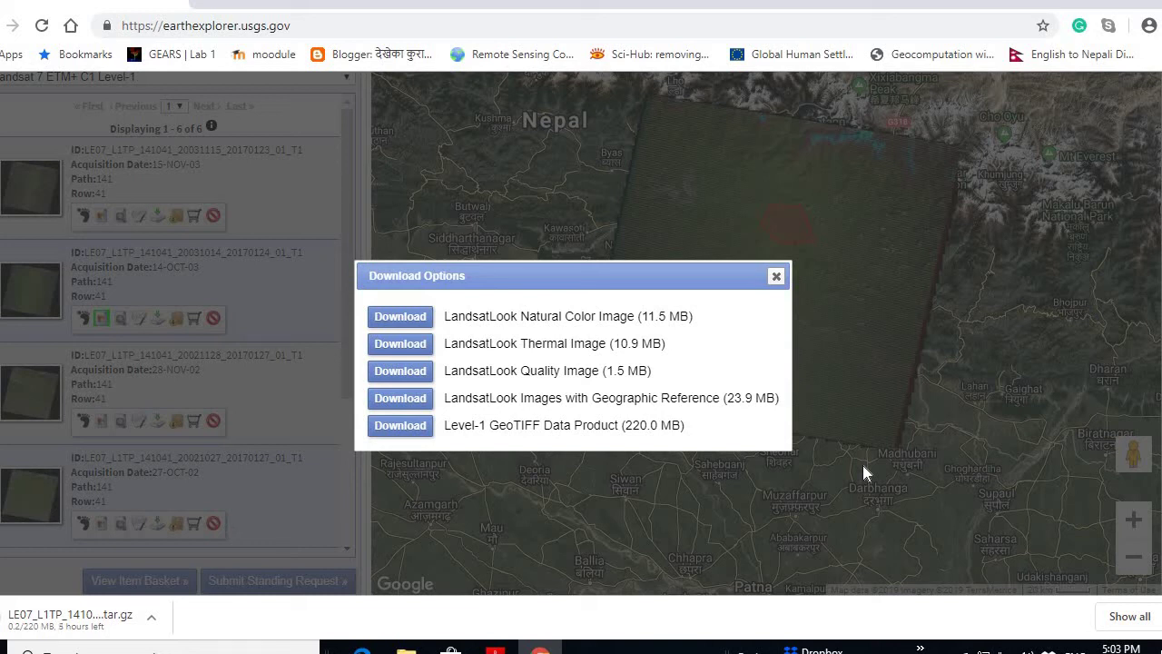
{"action": "left_click", "coordinate": [776, 275]}
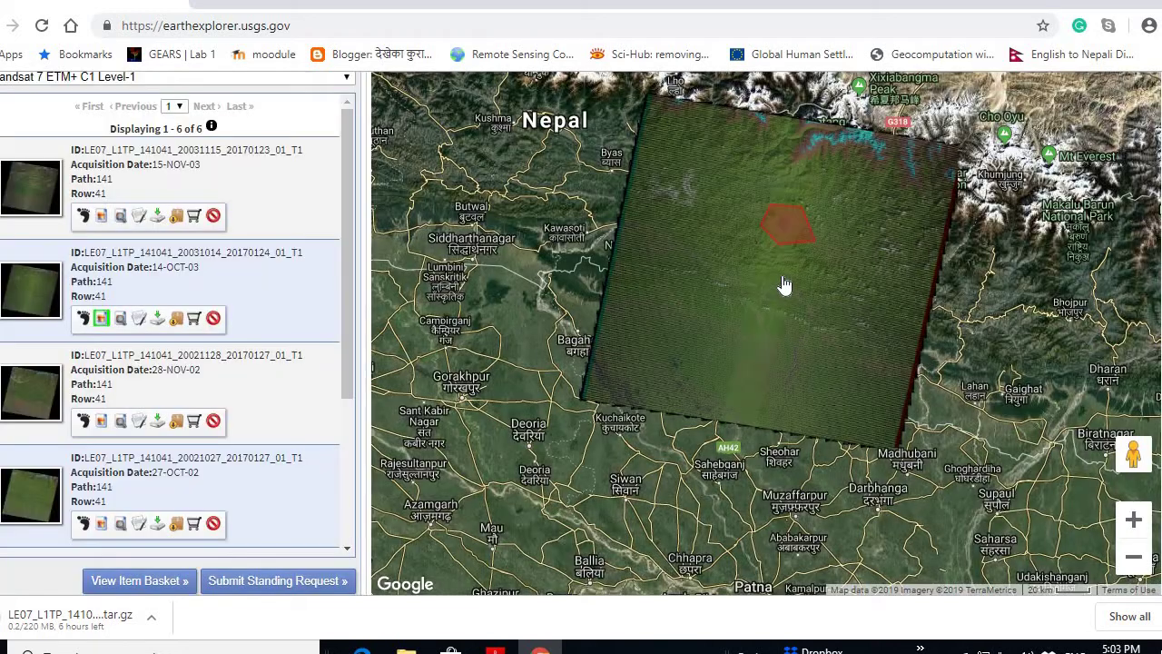